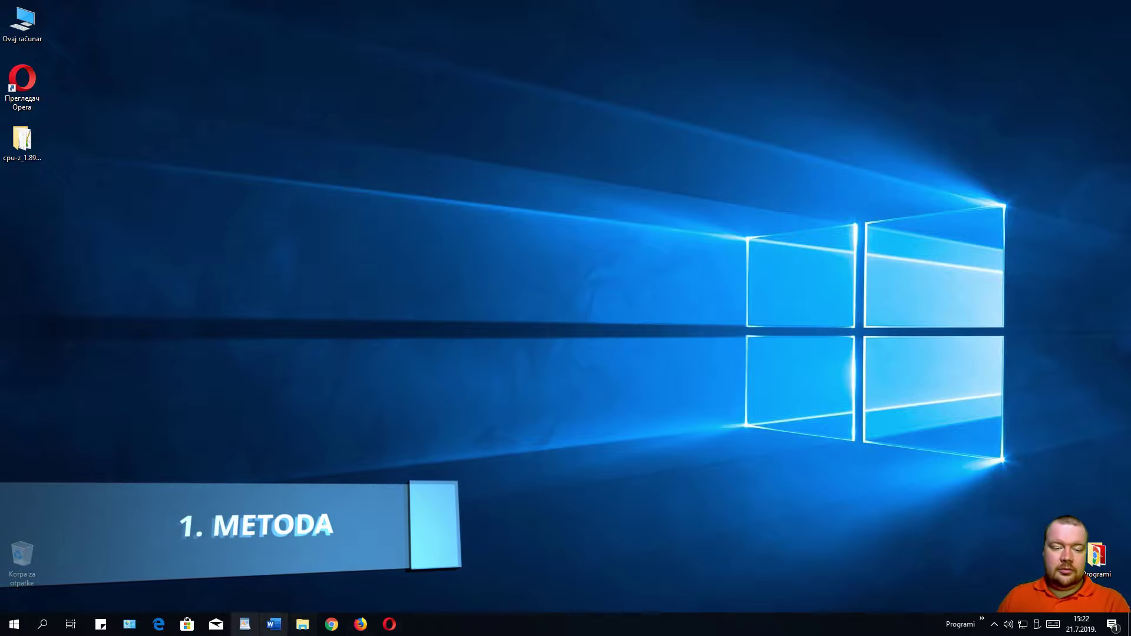
- Open local disk C: in the file explorer and locate the Programske datoteke and Programske datoteke (x86) folders
{"action": "left_click", "coordinate": [304, 626]}
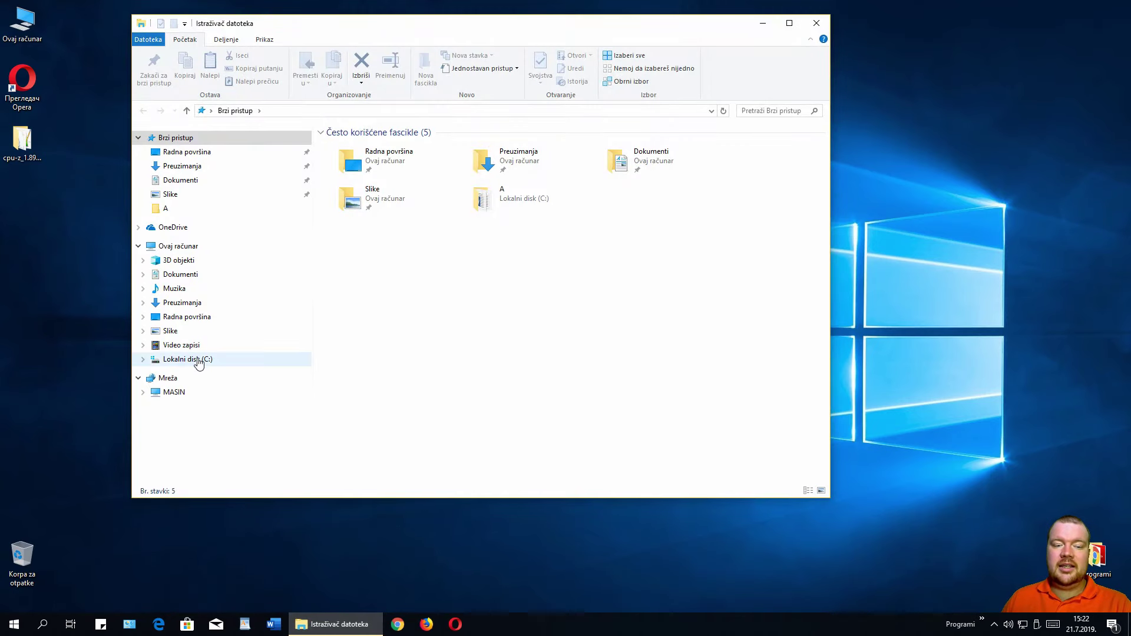
{"action": "left_click", "coordinate": [187, 360]}
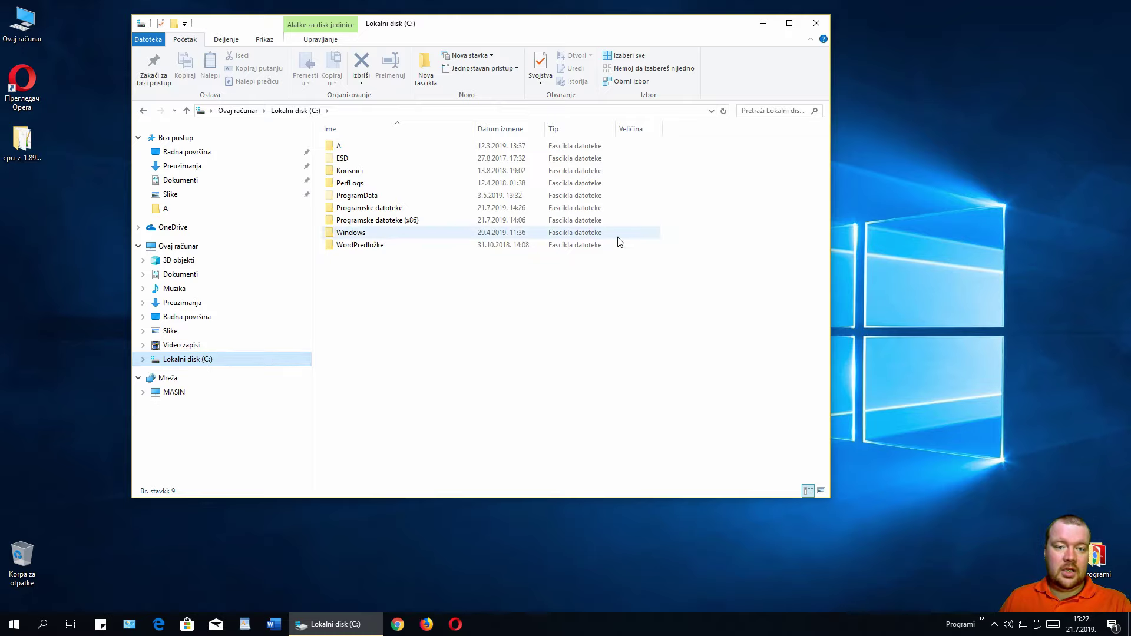
{"action": "left_click_drag", "start_coordinate": [675, 224], "coordinate": [434, 204]}
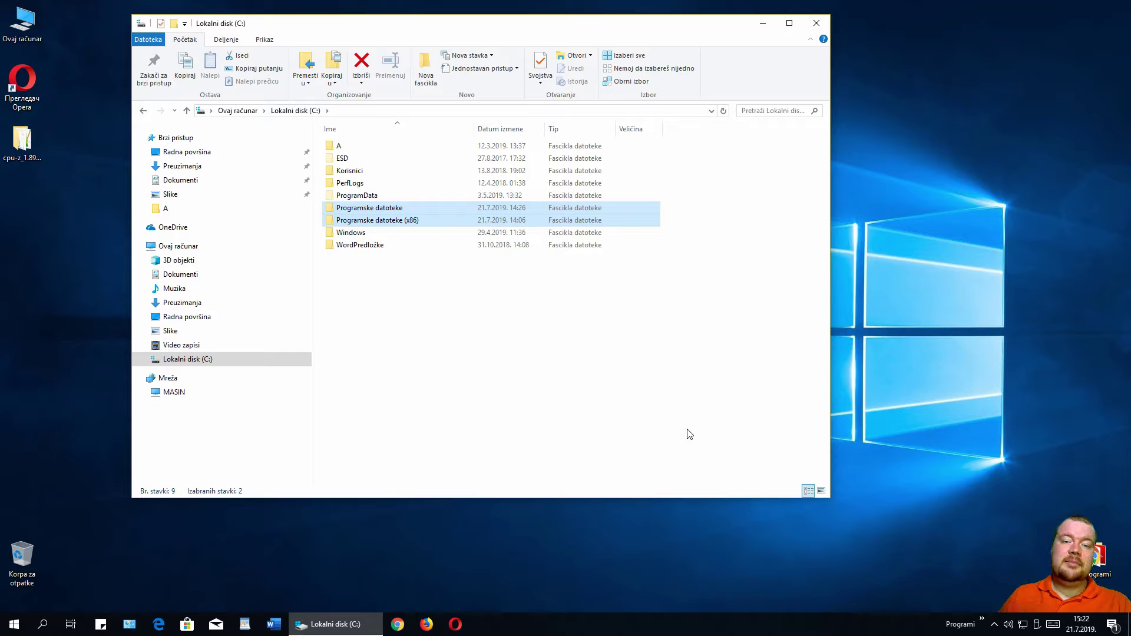
{"action": "left_click", "coordinate": [343, 210]}
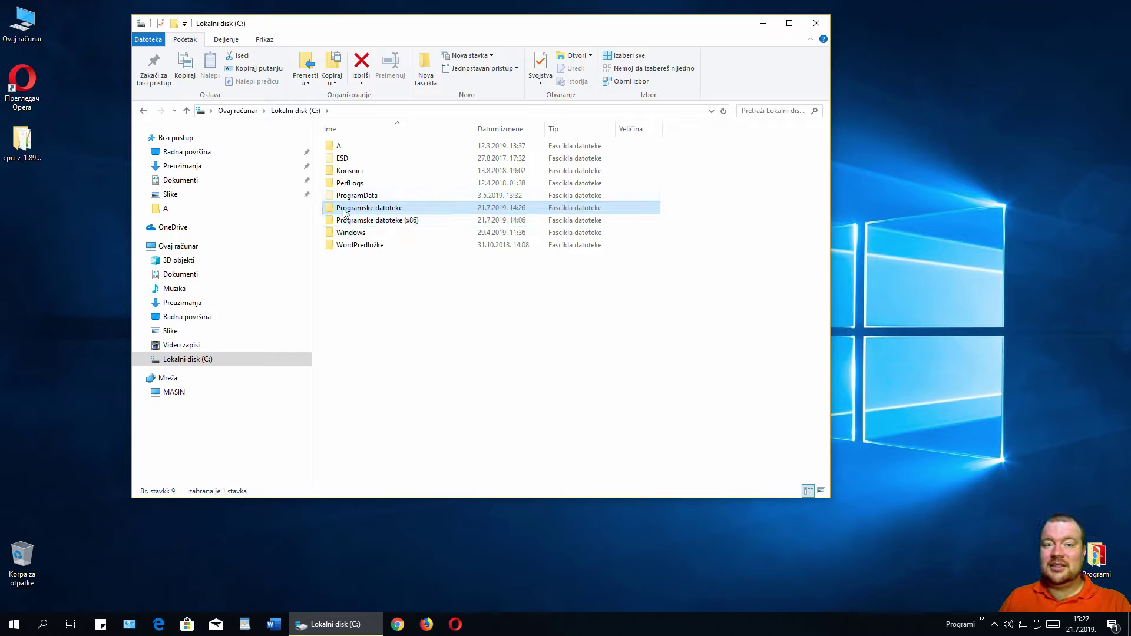
{"action": "left_click", "coordinate": [402, 221]}
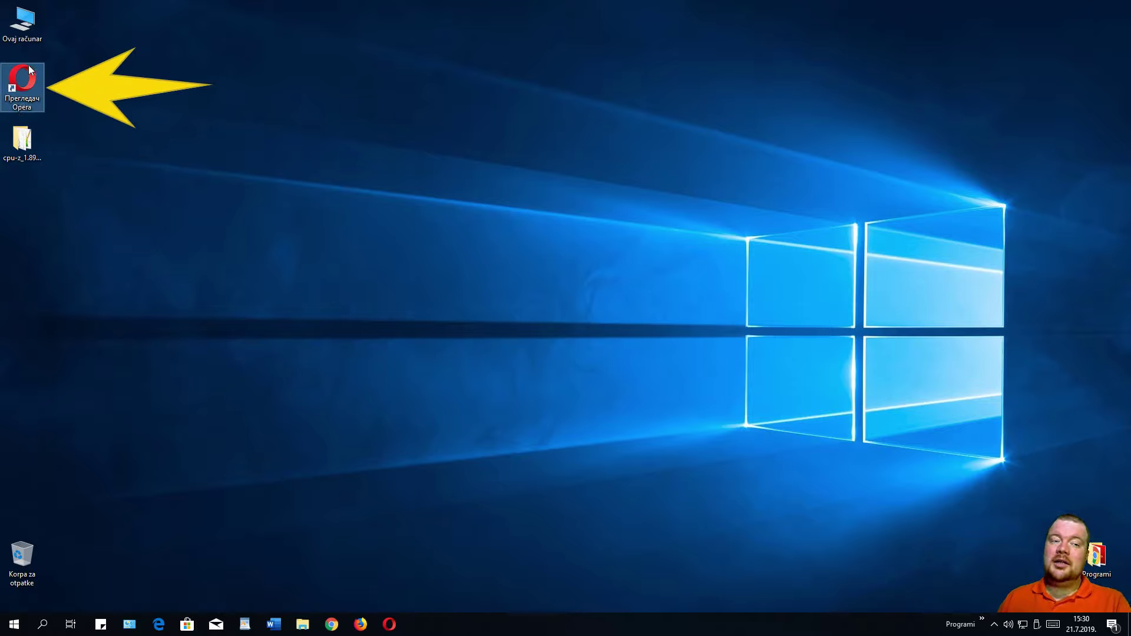
- Open the cpu-z_1.89-en folder and show the compatibility settings of cpuz_x64.exe
{"action": "left_click", "coordinate": [22, 145]}
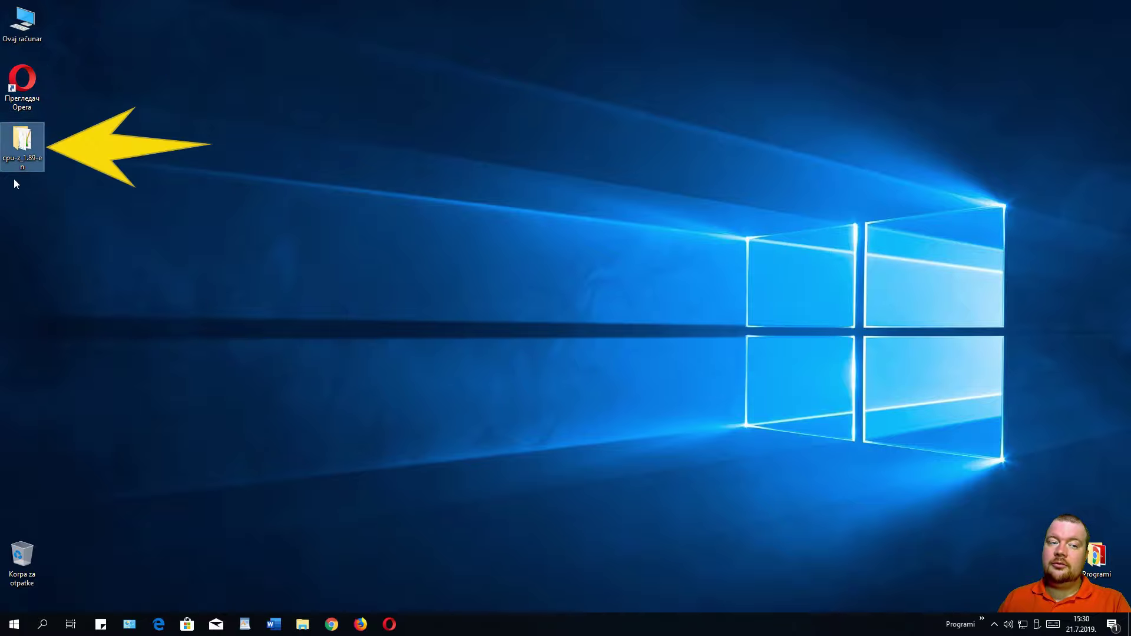
{"action": "double_click", "coordinate": [28, 147]}
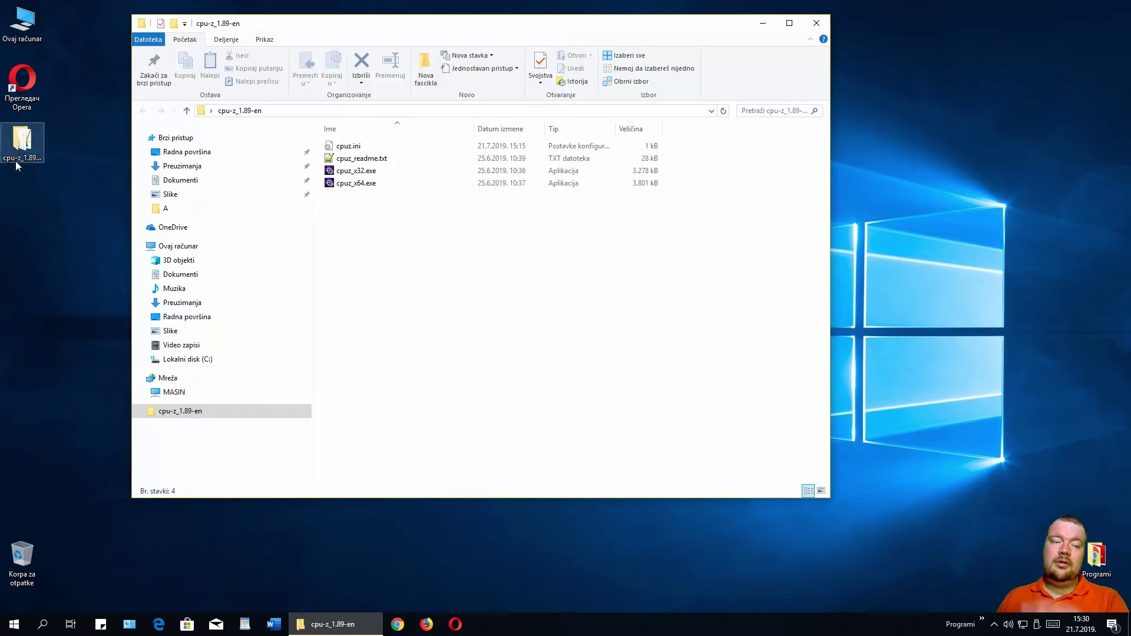
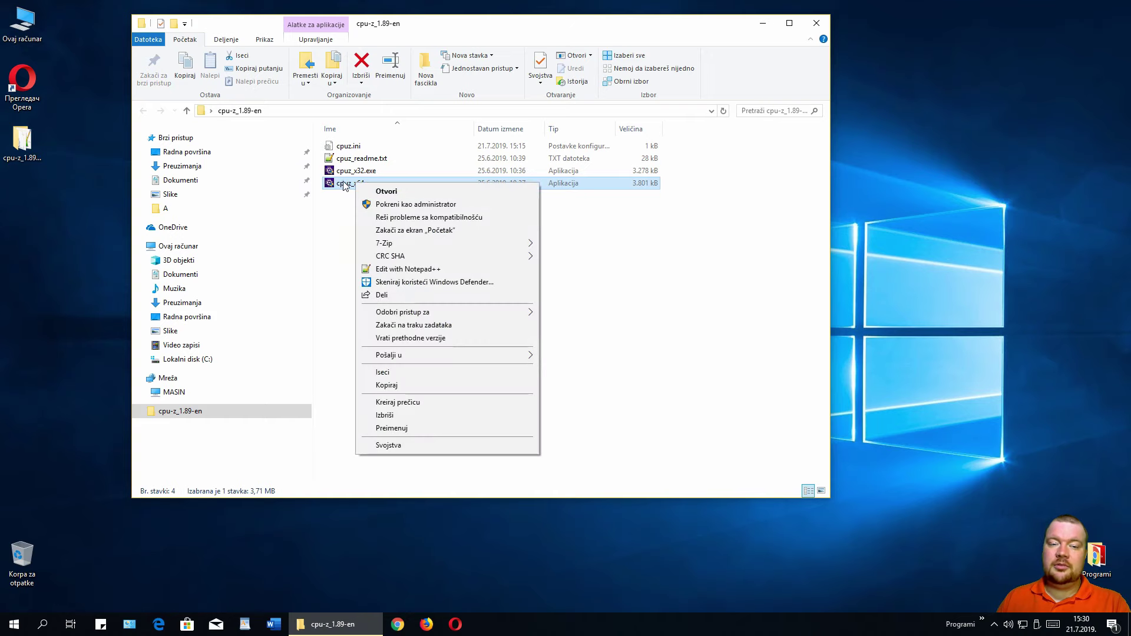
{"action": "left_click", "coordinate": [417, 449]}
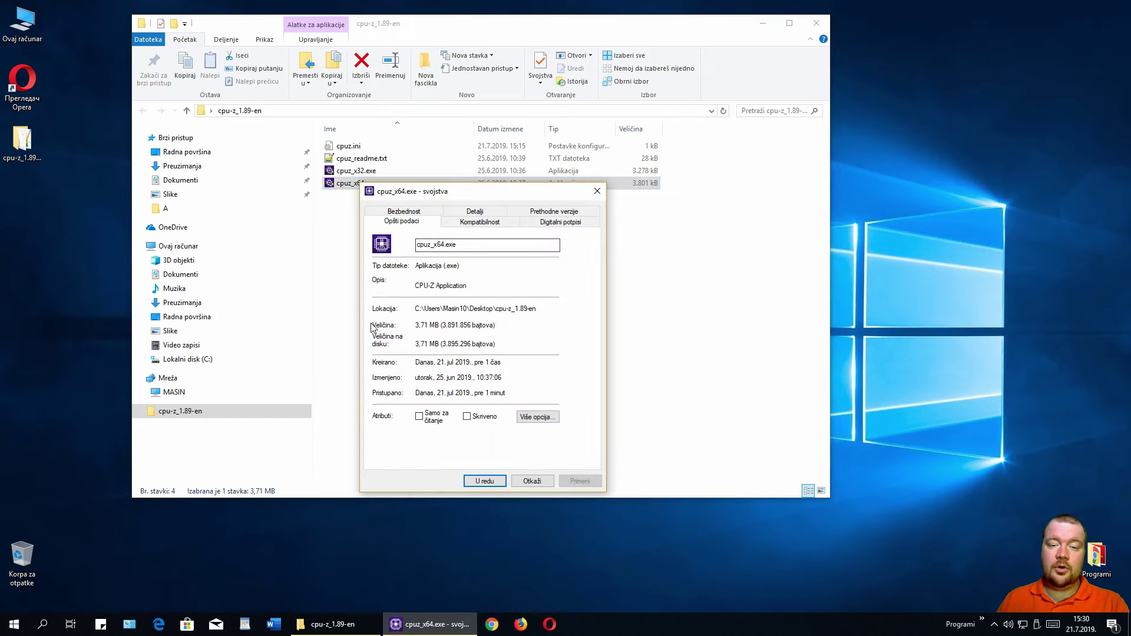
{"action": "left_click", "coordinate": [490, 224]}
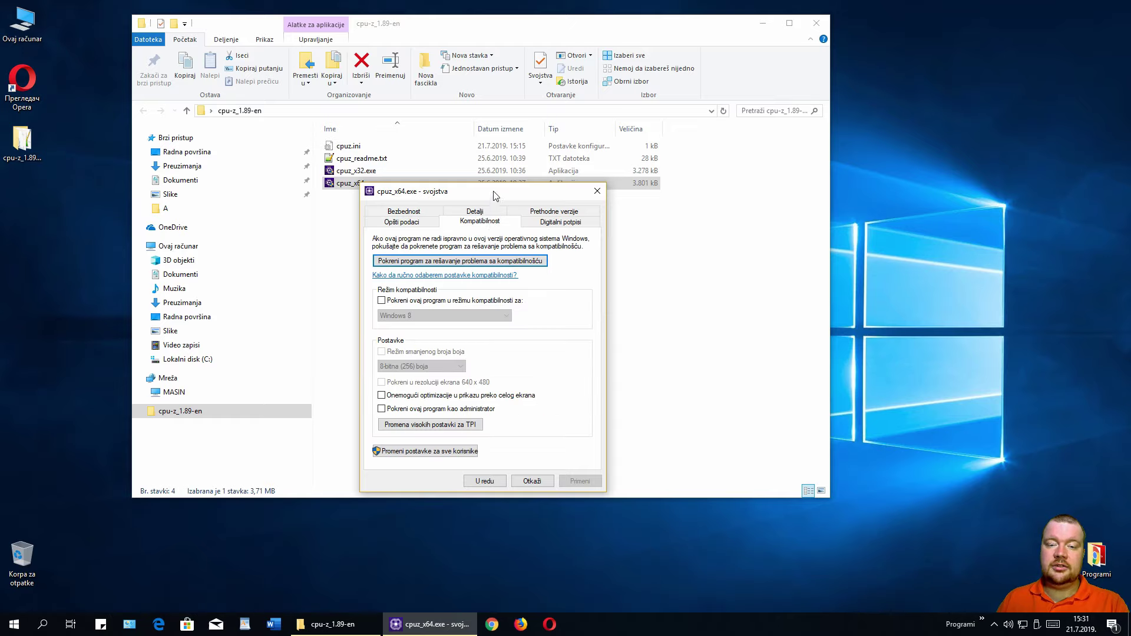
- Enable compatibility mode for cpuz_x64.exe and open its list of Windows versions
{"action": "left_click_drag", "start_coordinate": [495, 191], "coordinate": [179, 199]}
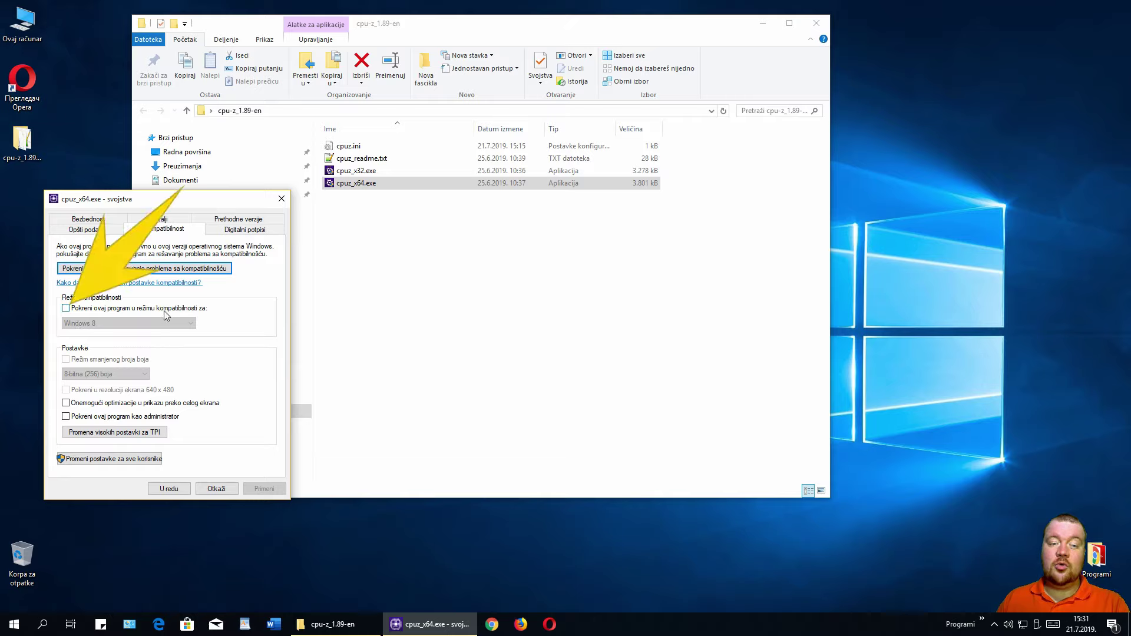
{"action": "left_click", "coordinate": [72, 313]}
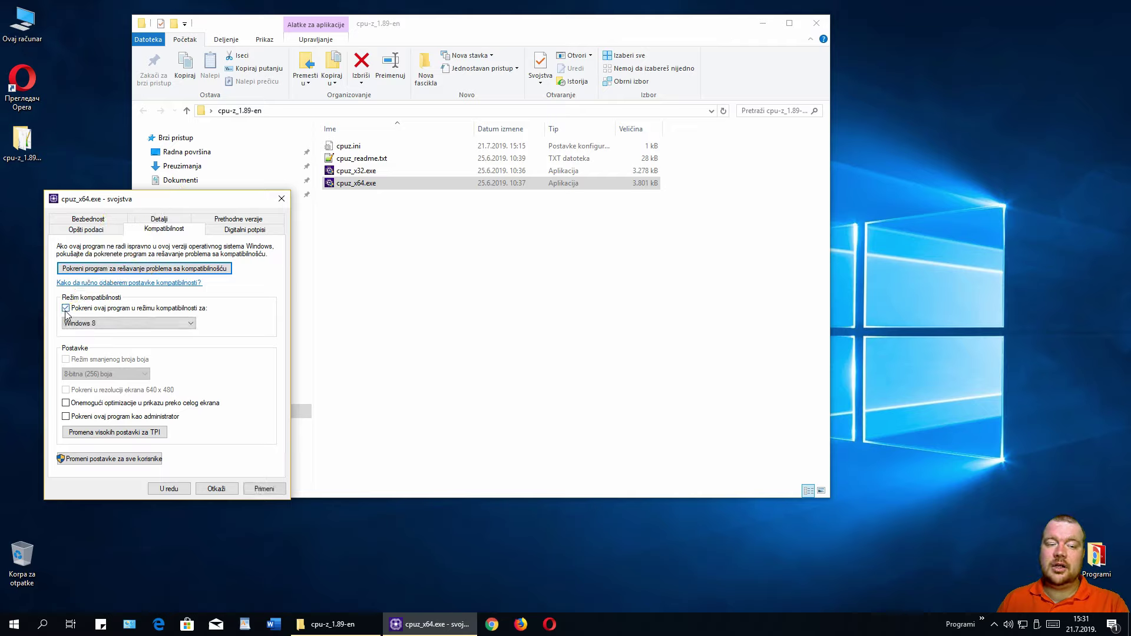
{"action": "left_click", "coordinate": [189, 324]}
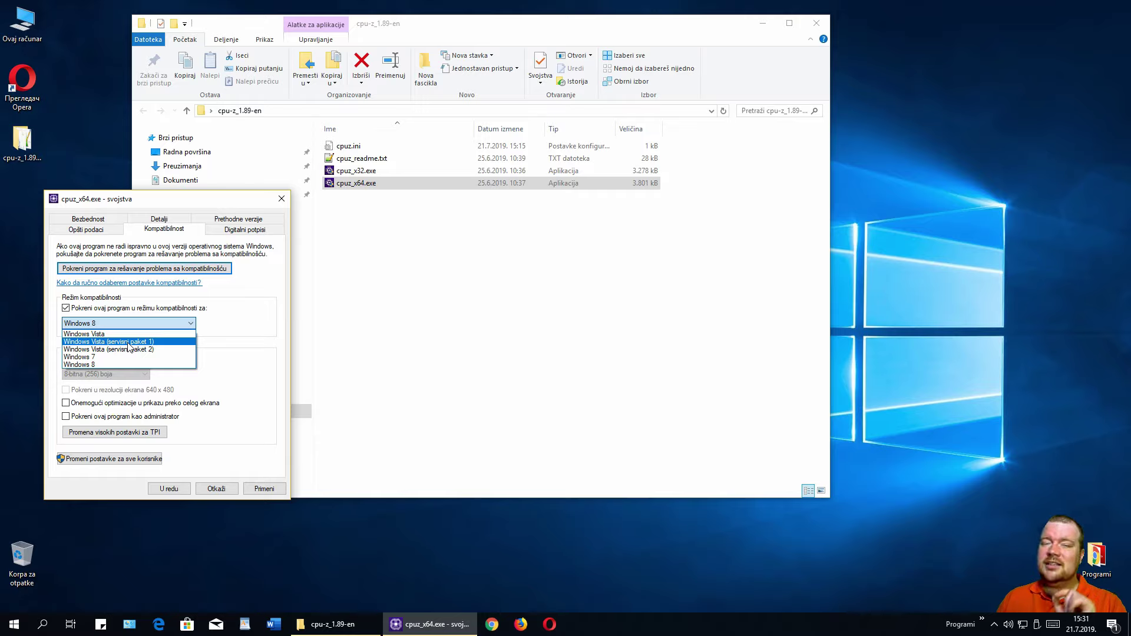
- Show the compatibility settings of cpuz_x32.exe beside those of cpuz_x64.exe and close the folder window
{"action": "right_click", "coordinate": [372, 171]}
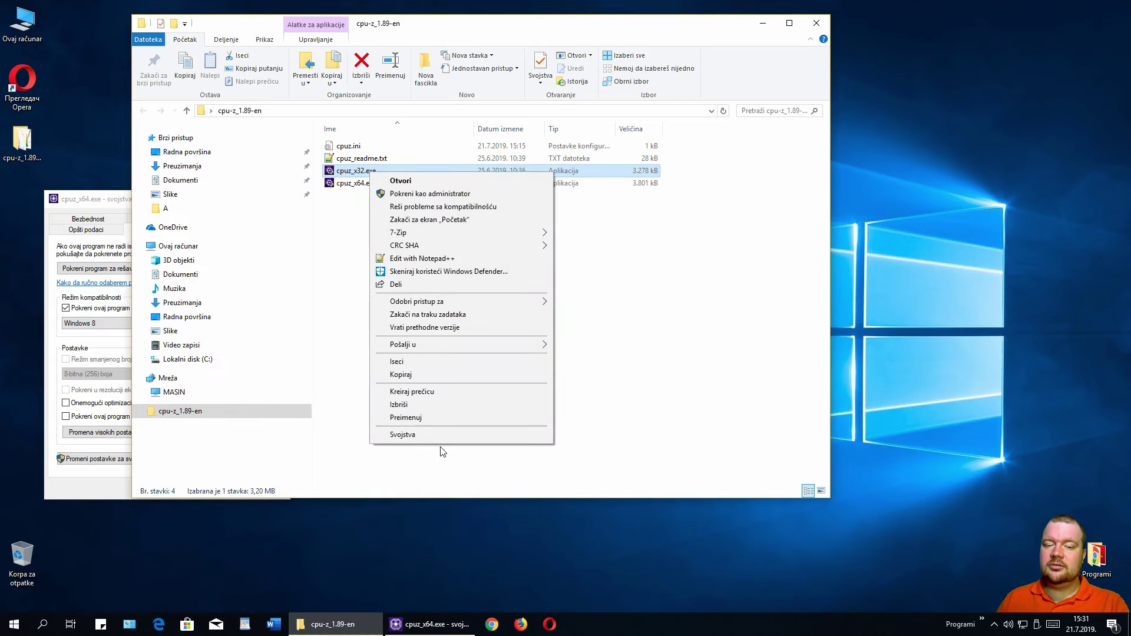
{"action": "left_click", "coordinate": [453, 430]}
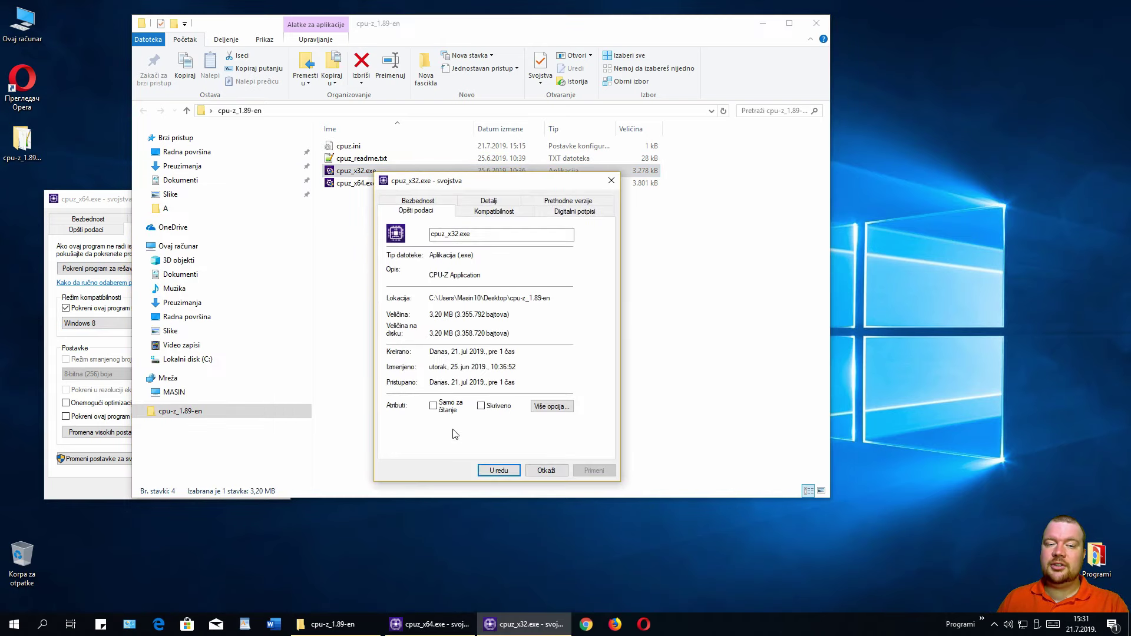
{"action": "left_click", "coordinate": [496, 211]}
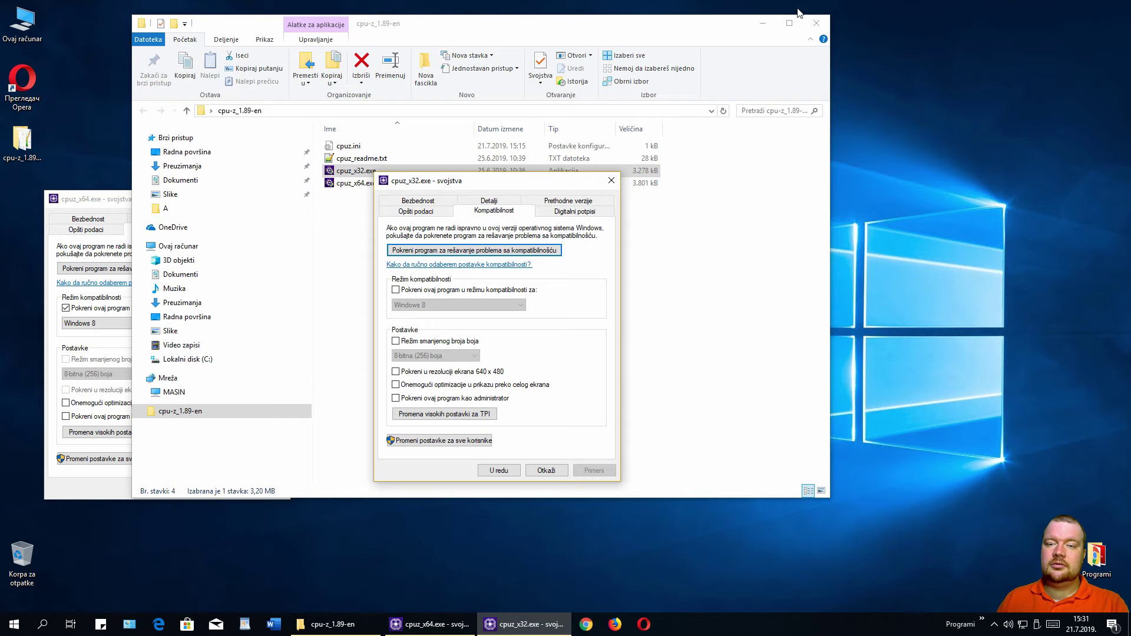
{"action": "left_click", "coordinate": [818, 21]}
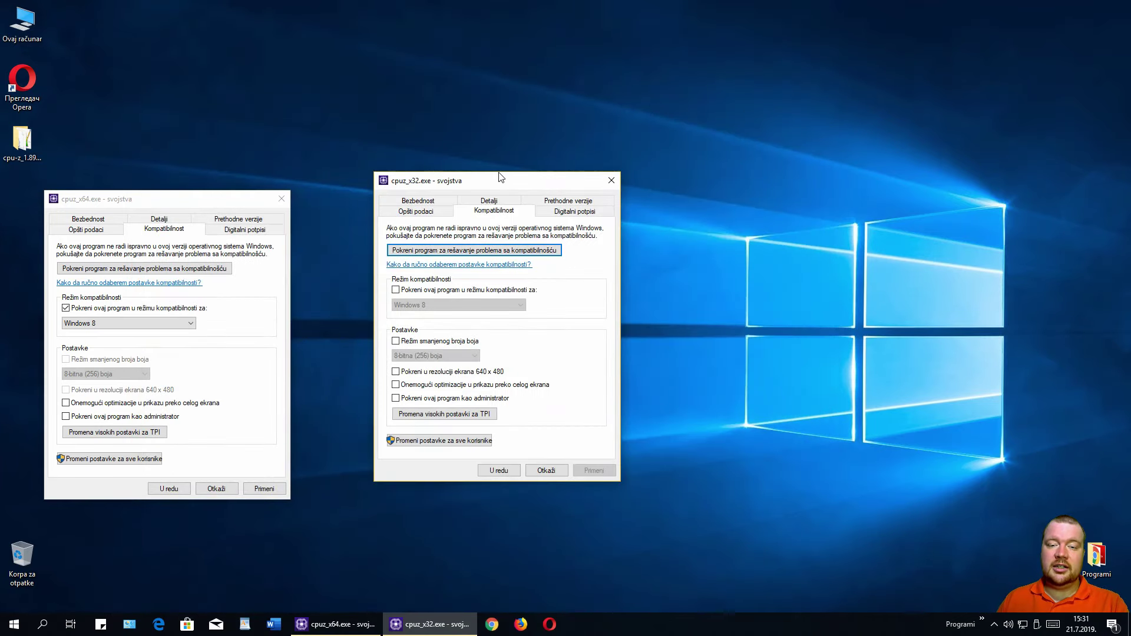
{"action": "left_click_drag", "start_coordinate": [499, 177], "coordinate": [446, 190]}
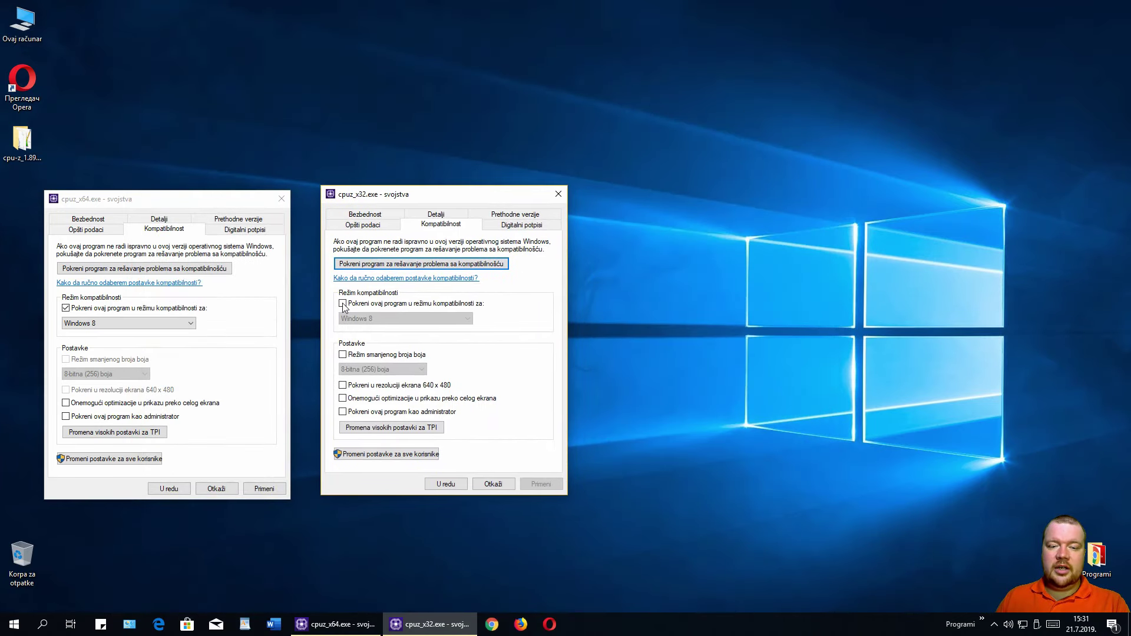
- Enable compatibility mode for cpuz_x32.exe and compare its list of Windows versions with the one for cpuz_x64.exe
{"action": "left_click", "coordinate": [343, 304]}
{"action": "left_click", "coordinate": [392, 320]}
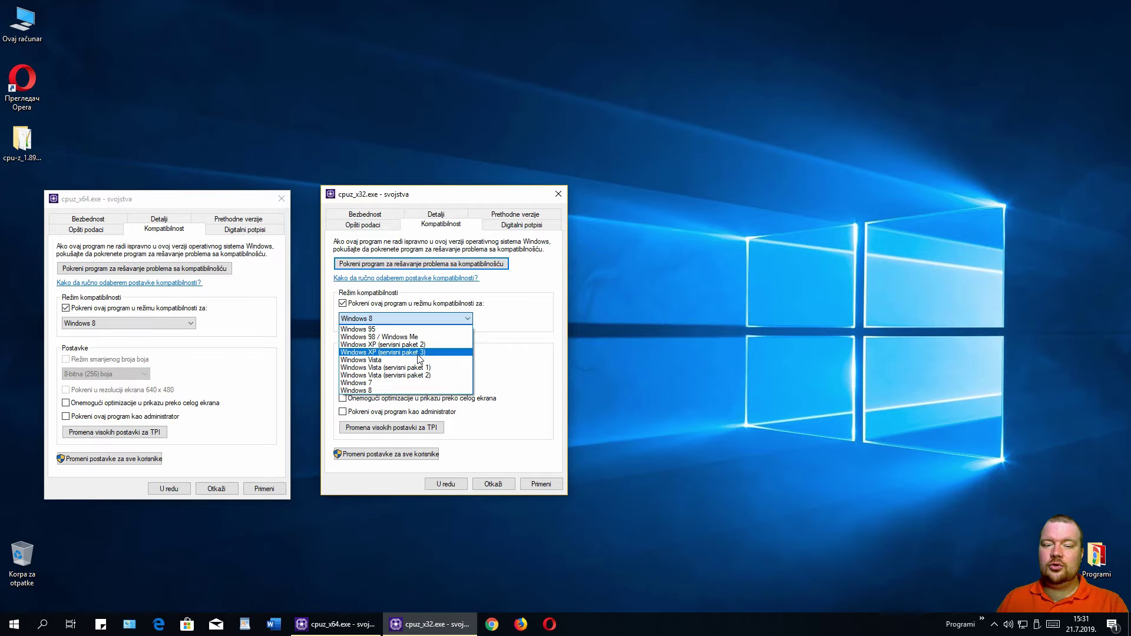
{"action": "left_click", "coordinate": [134, 324]}
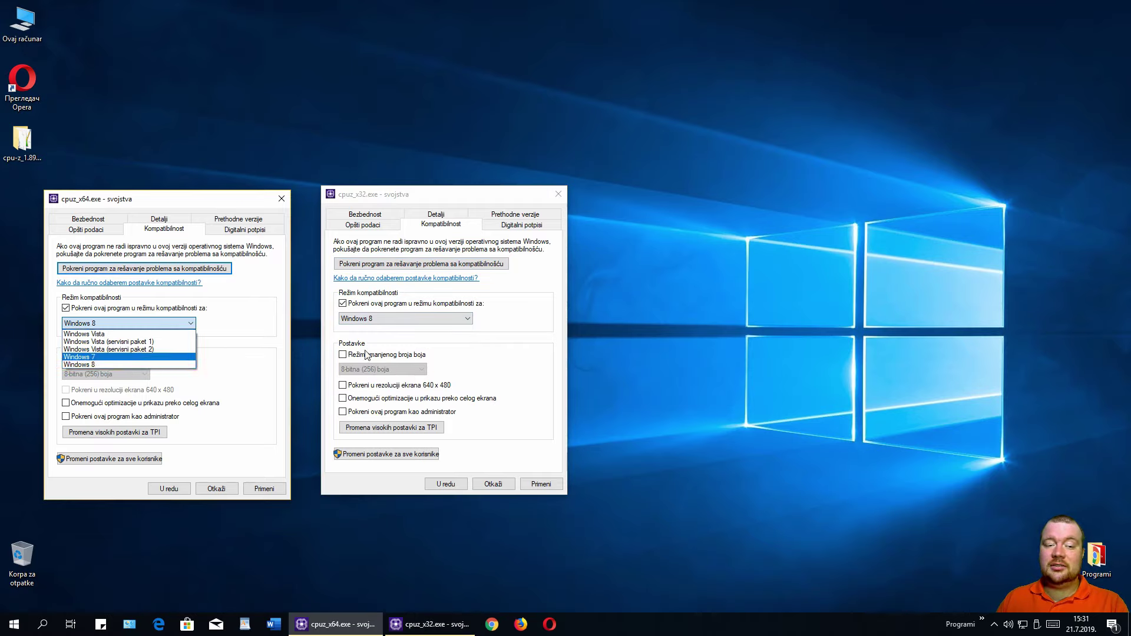
{"action": "left_click", "coordinate": [406, 319]}
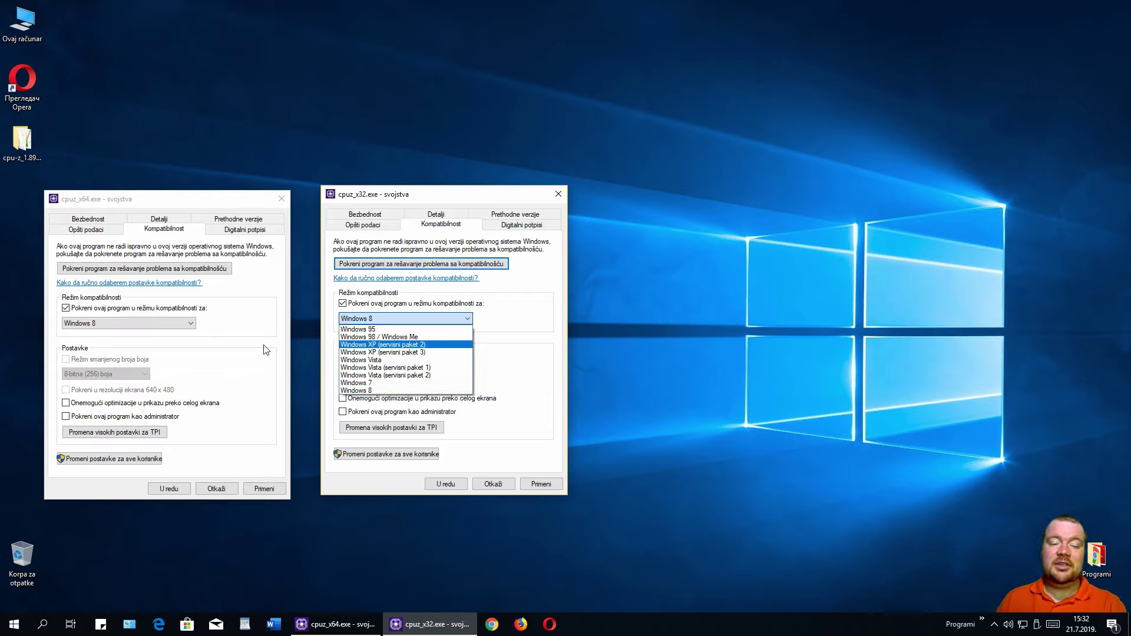
{"action": "left_click", "coordinate": [127, 323]}
{"action": "left_click", "coordinate": [127, 324]}
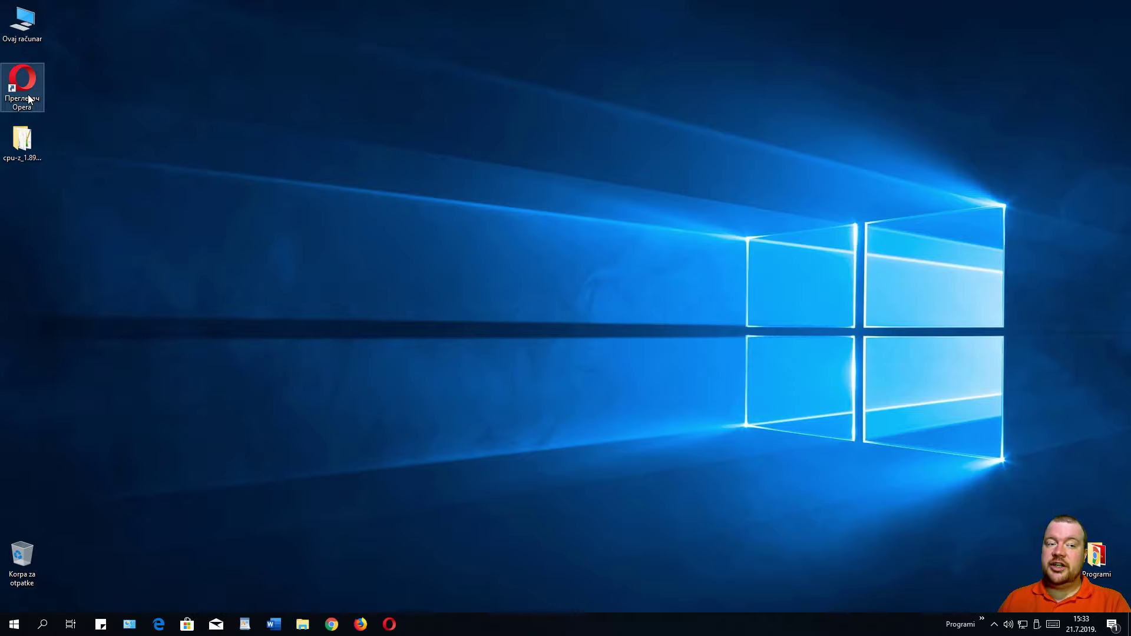
- Open the properties of the Opera desktop shortcut and go to the location of its target file
{"action": "right_click", "coordinate": [29, 99]}
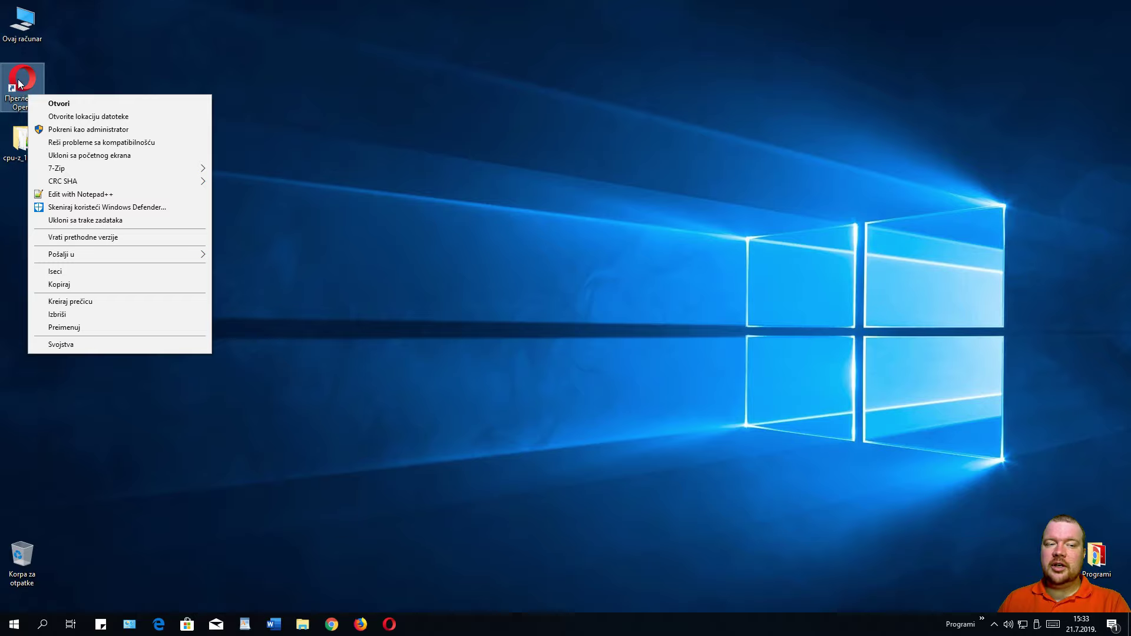
{"action": "left_click", "coordinate": [142, 339]}
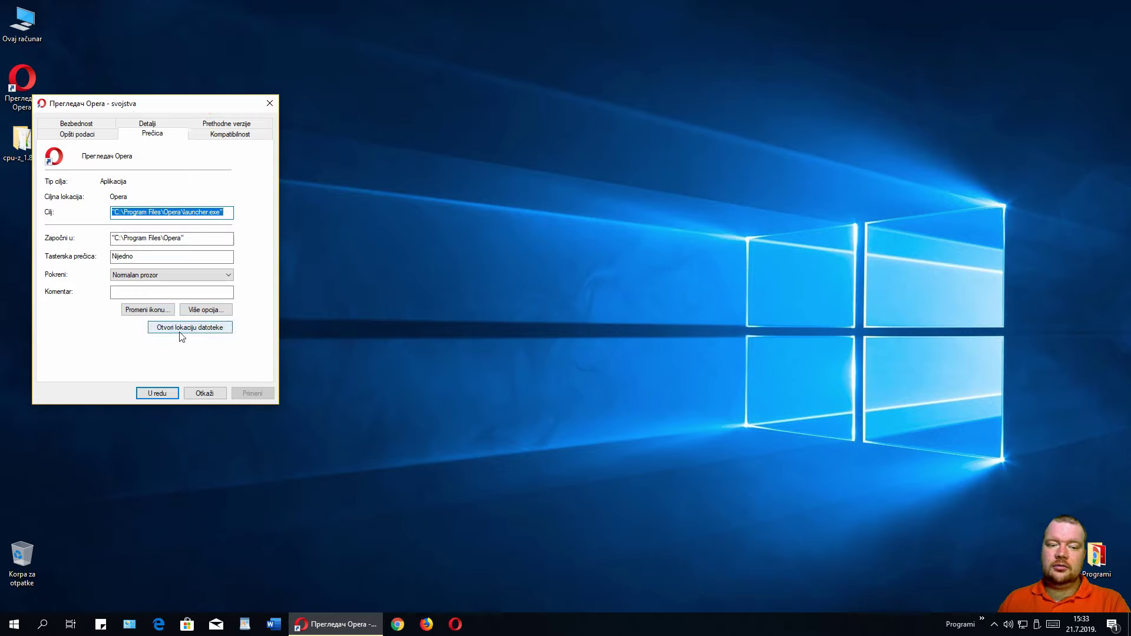
{"action": "left_click", "coordinate": [214, 331]}
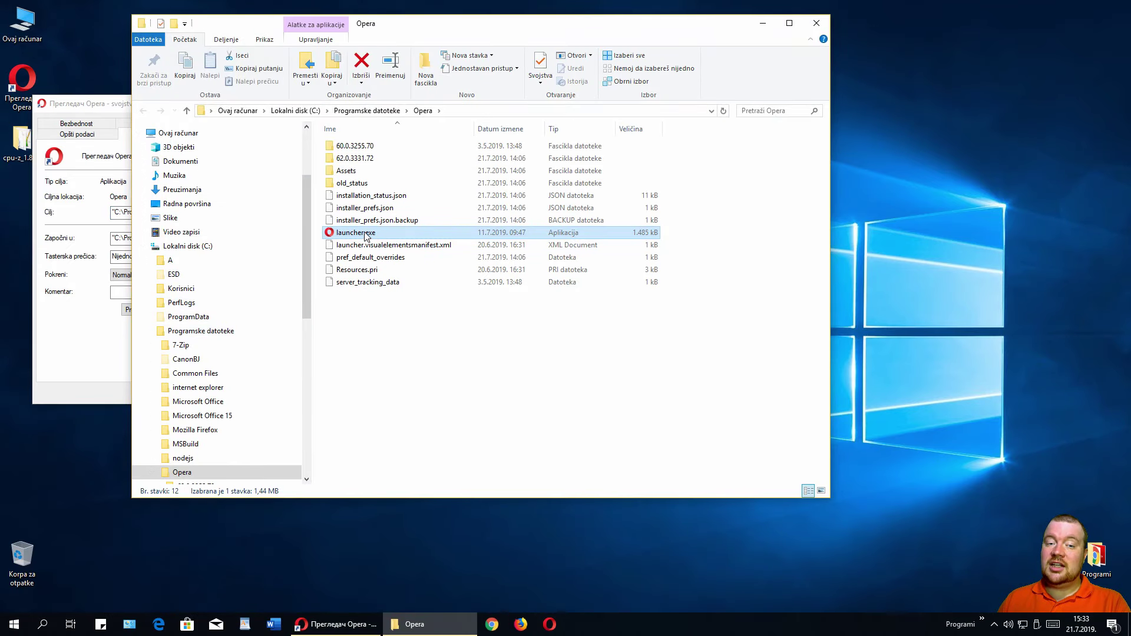
- Enable compatibility mode in the properties of Opera's launcher.exe and examine the list of Windows versions
{"action": "right_click", "coordinate": [364, 236]}
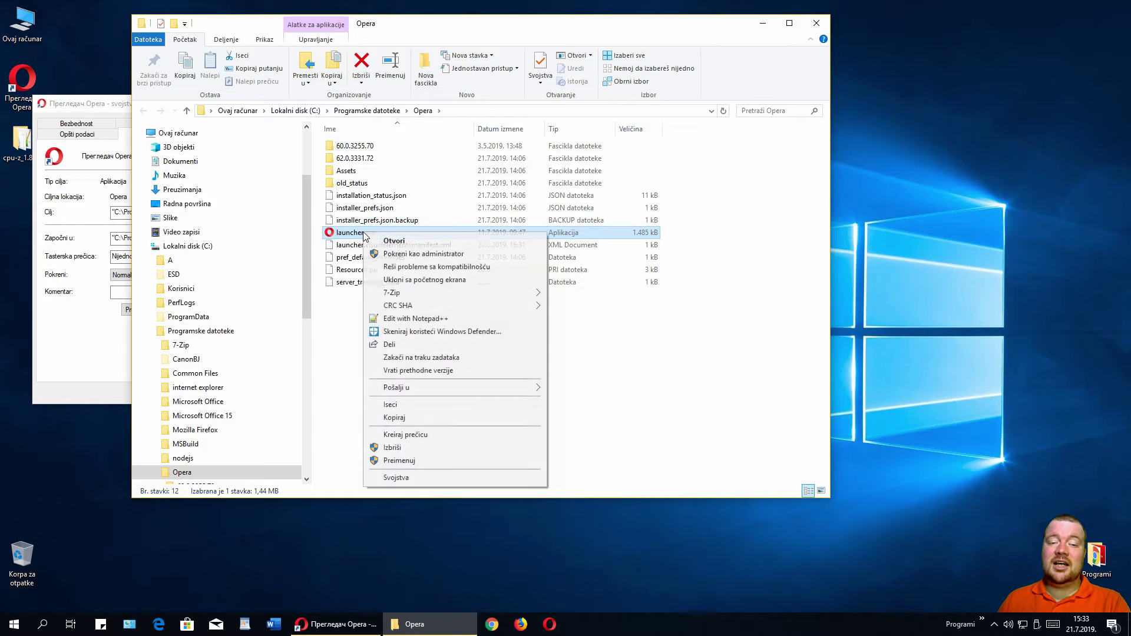
{"action": "left_click", "coordinate": [441, 478]}
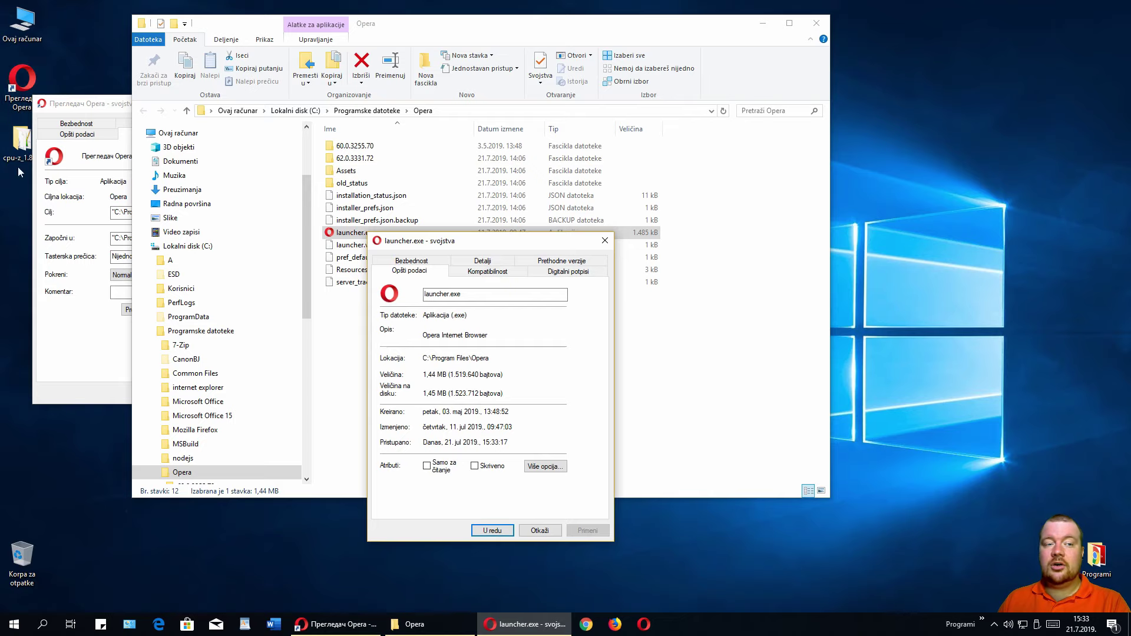
{"action": "left_click", "coordinate": [488, 272]}
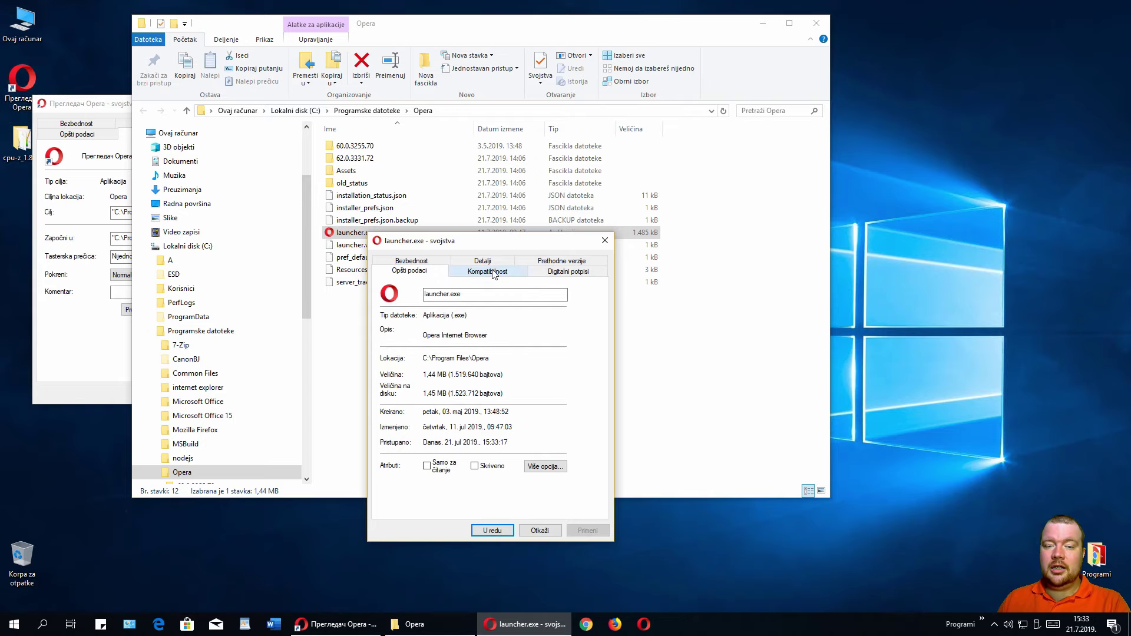
{"action": "left_click", "coordinate": [389, 350]}
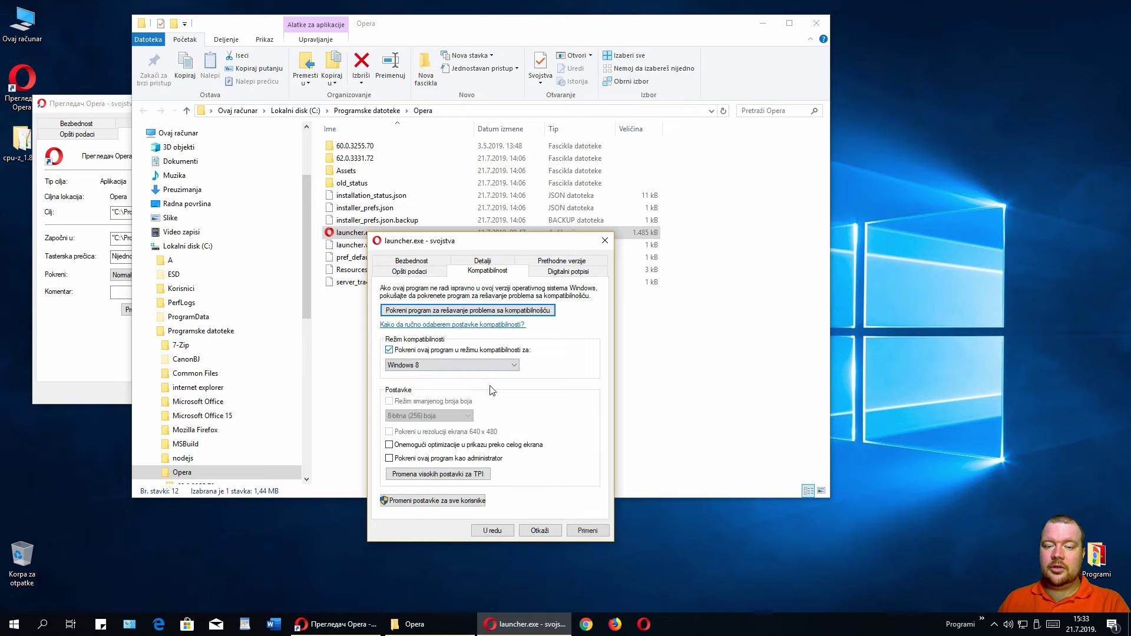
{"action": "left_click", "coordinate": [488, 365]}
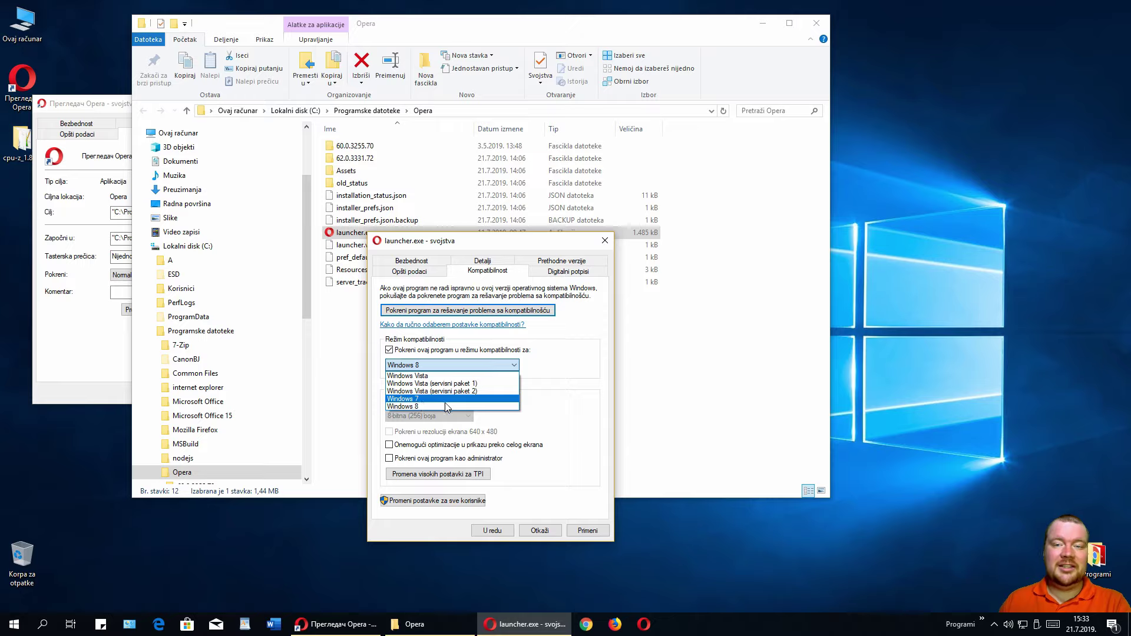
{"action": "left_click", "coordinate": [568, 458]}
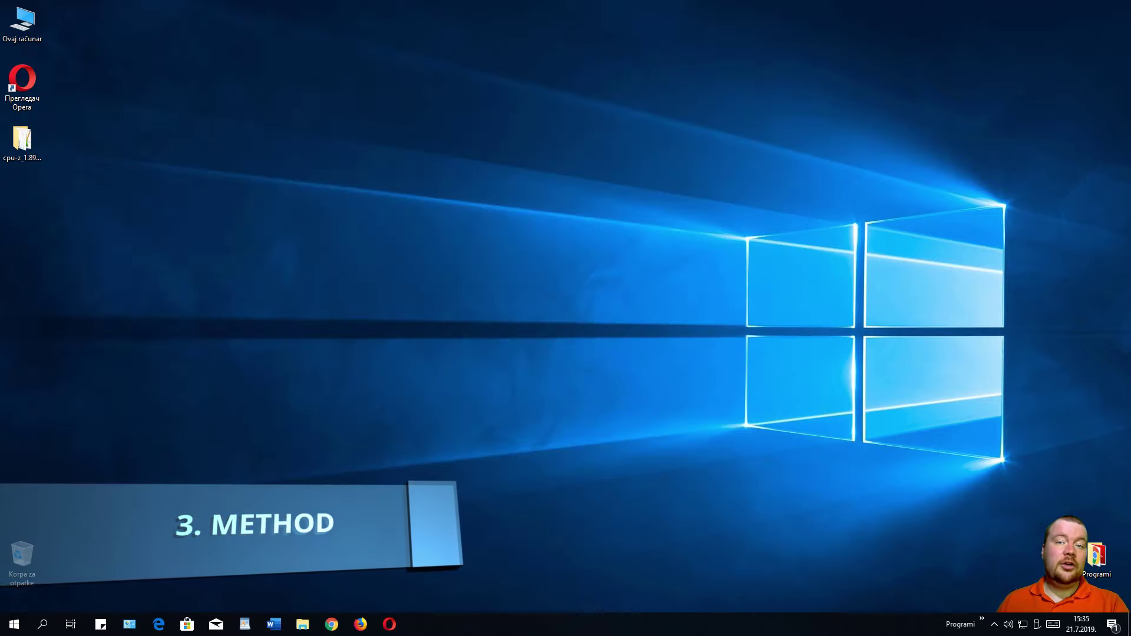
- Open Task Manager from the desktop
{"action": "right_click", "coordinate": [570, 634]}
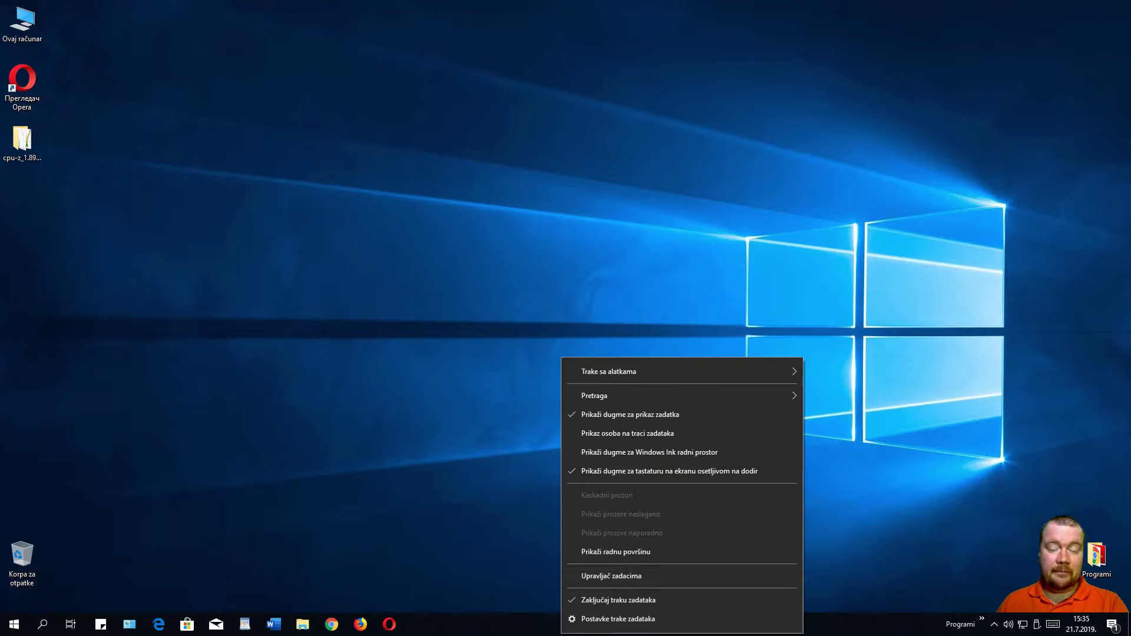
{"action": "left_click", "coordinate": [535, 634]}
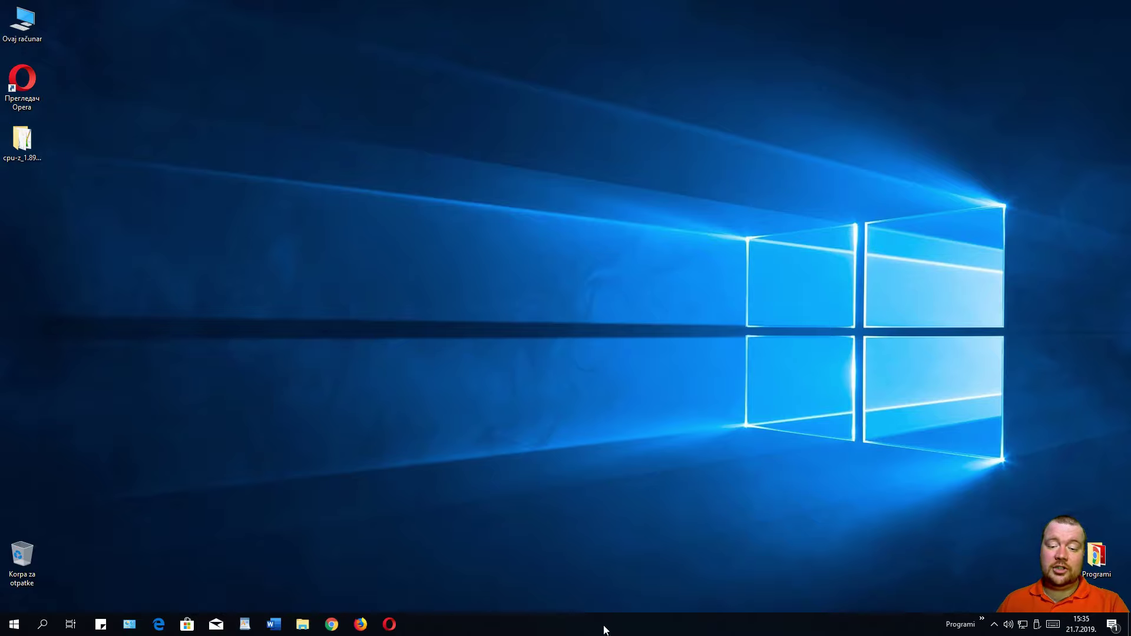
{"action": "right_click", "coordinate": [634, 621]}
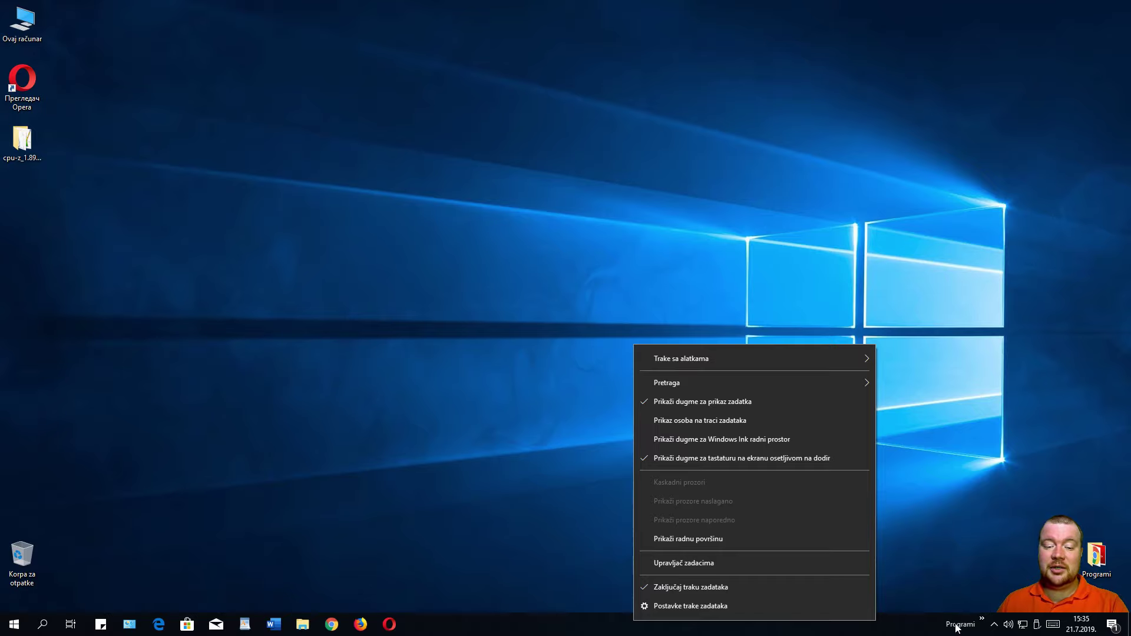
{"action": "left_click", "coordinate": [734, 571]}
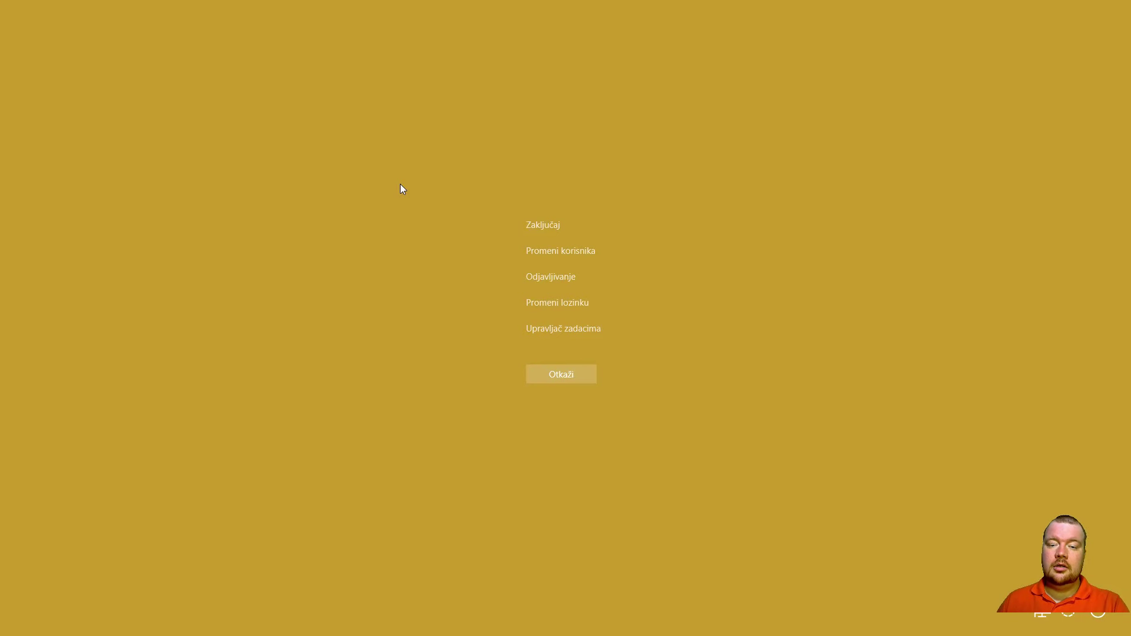
- Launch Task Manager from the Windows security screen and reposition its window on the desktop
{"action": "left_click", "coordinate": [565, 330]}
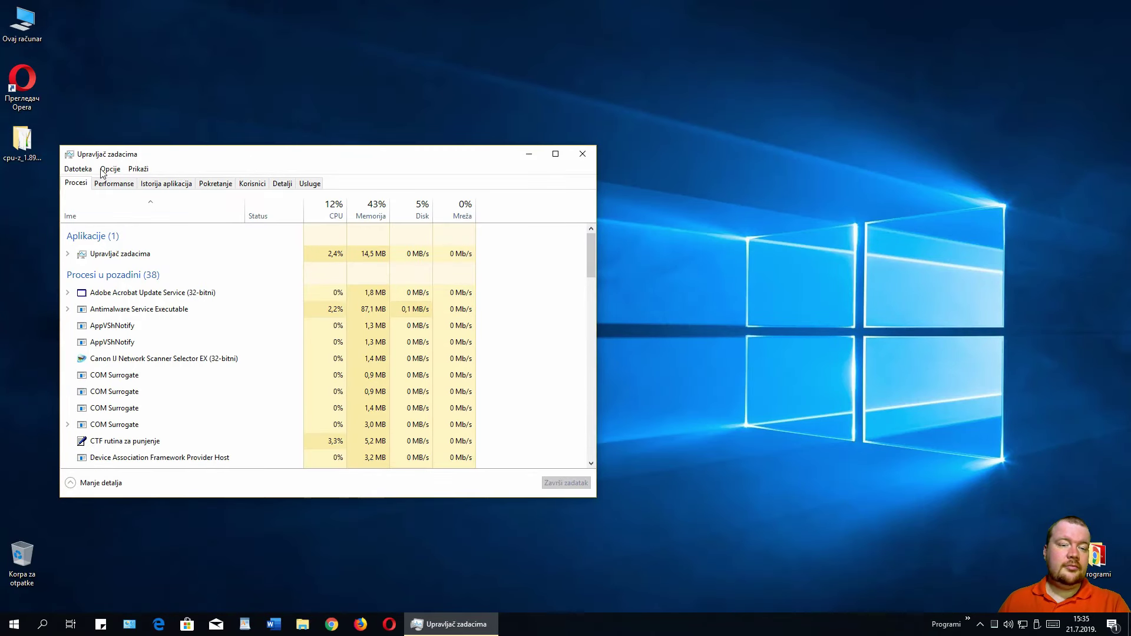
{"action": "left_click_drag", "start_coordinate": [401, 155], "coordinate": [595, 82]}
- Start Opera and cpuz_x32.exe from the cpu-z_1.89-en folder, and minimize their windows to uncover Task Manager
{"action": "left_click", "coordinate": [26, 150]}
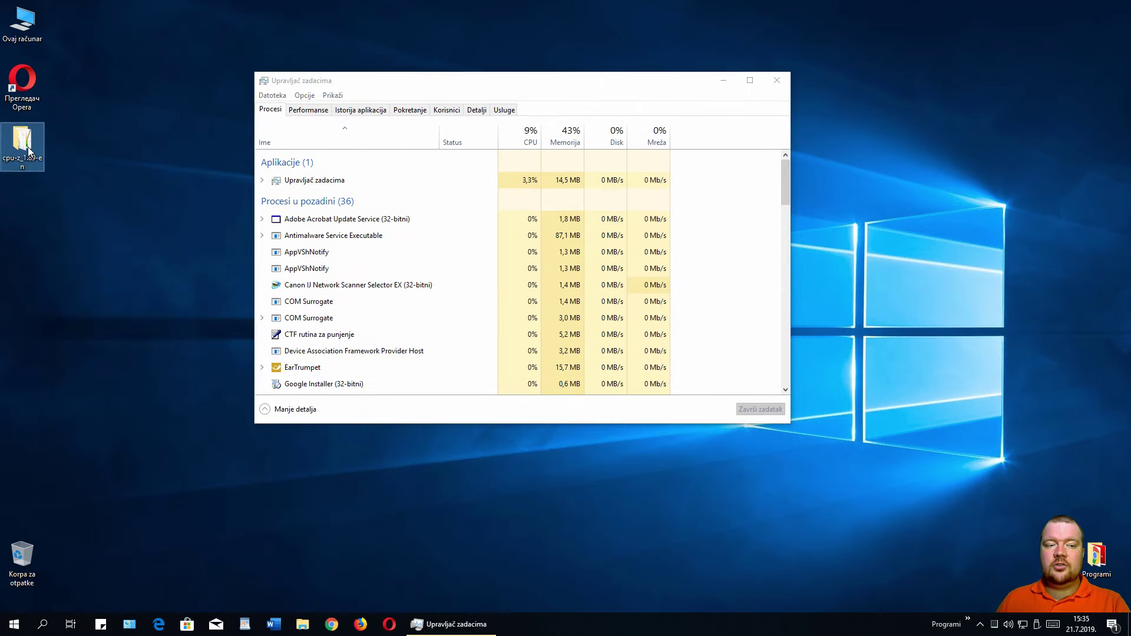
{"action": "double_click", "coordinate": [28, 152]}
{"action": "double_click", "coordinate": [31, 87]}
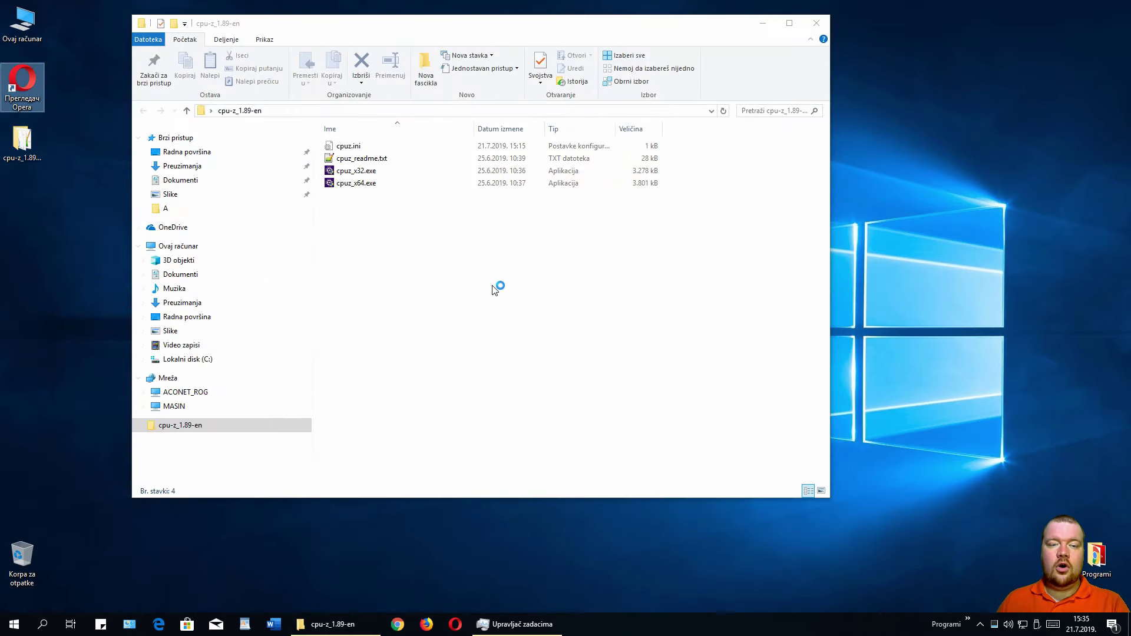
{"action": "left_click", "coordinate": [363, 172]}
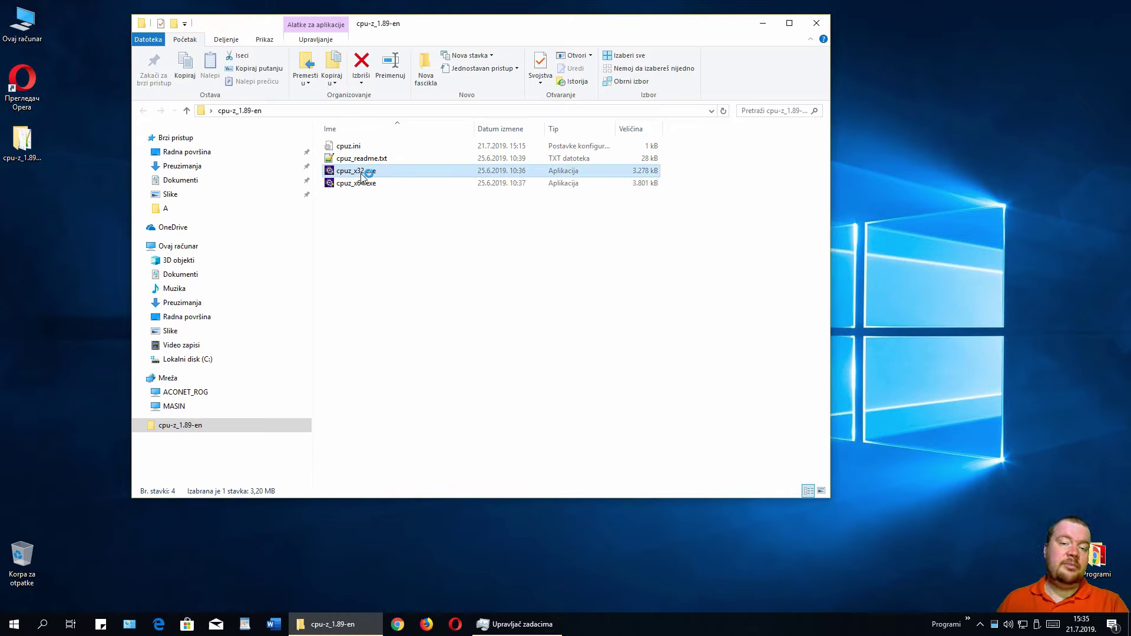
{"action": "double_click", "coordinate": [357, 172]}
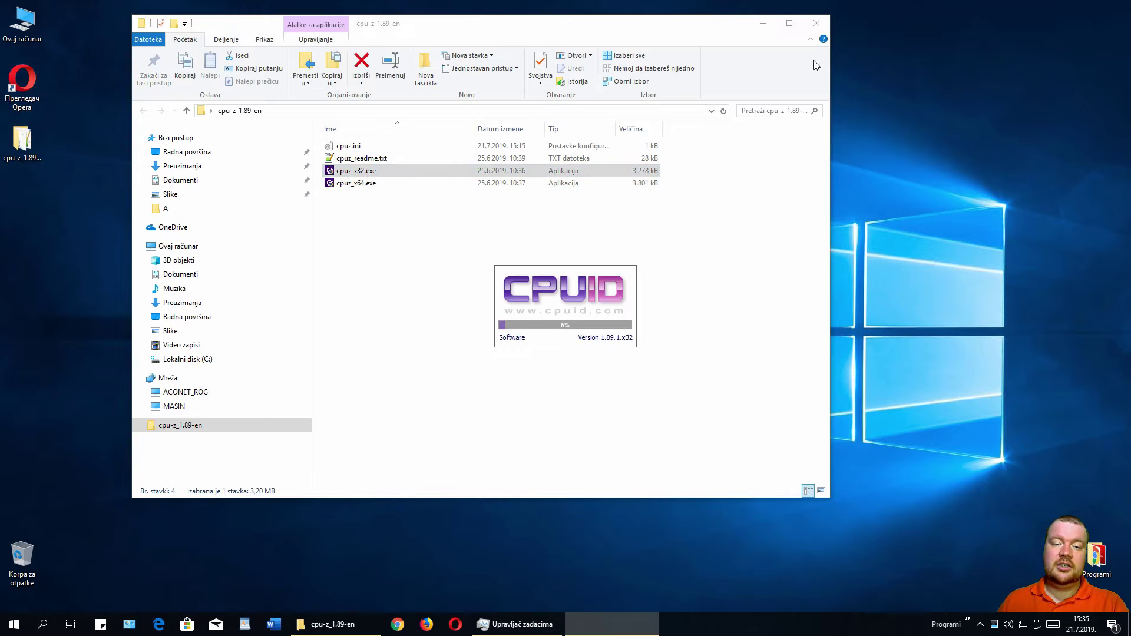
{"action": "left_click", "coordinate": [768, 24]}
{"action": "left_click", "coordinate": [1074, 10]}
- Compare the CPU-Z and Opera entries among the running applications for a 32-bit label
{"action": "left_click", "coordinate": [617, 195]}
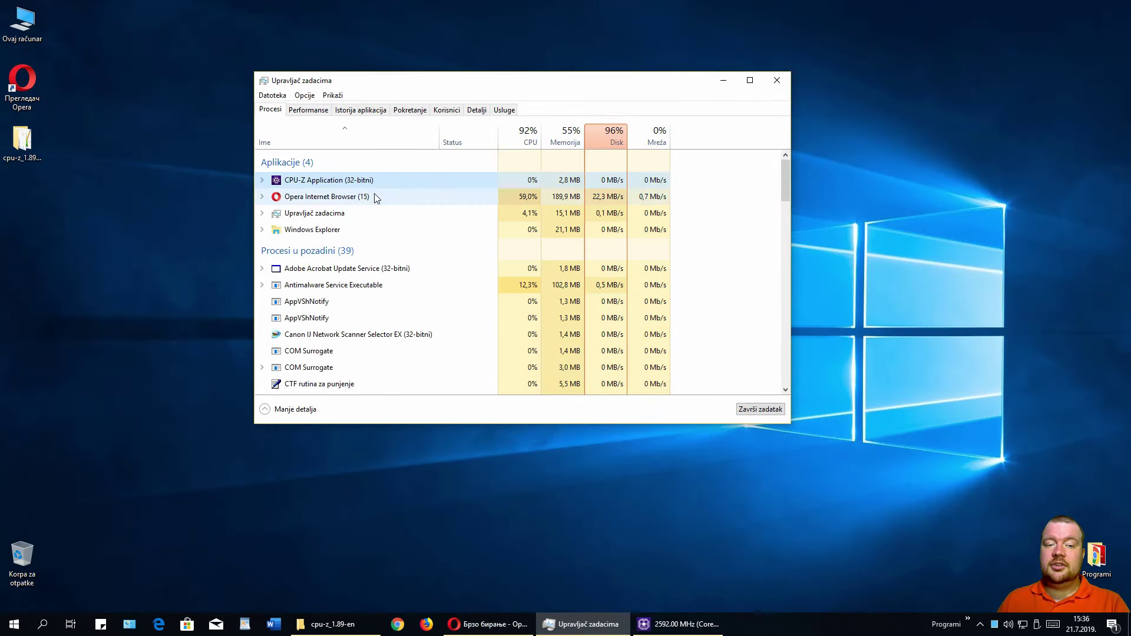
{"action": "left_click", "coordinate": [330, 197]}
{"action": "scroll", "coordinate": [374, 372], "scroll_direction": "down", "scroll_amount": 2}
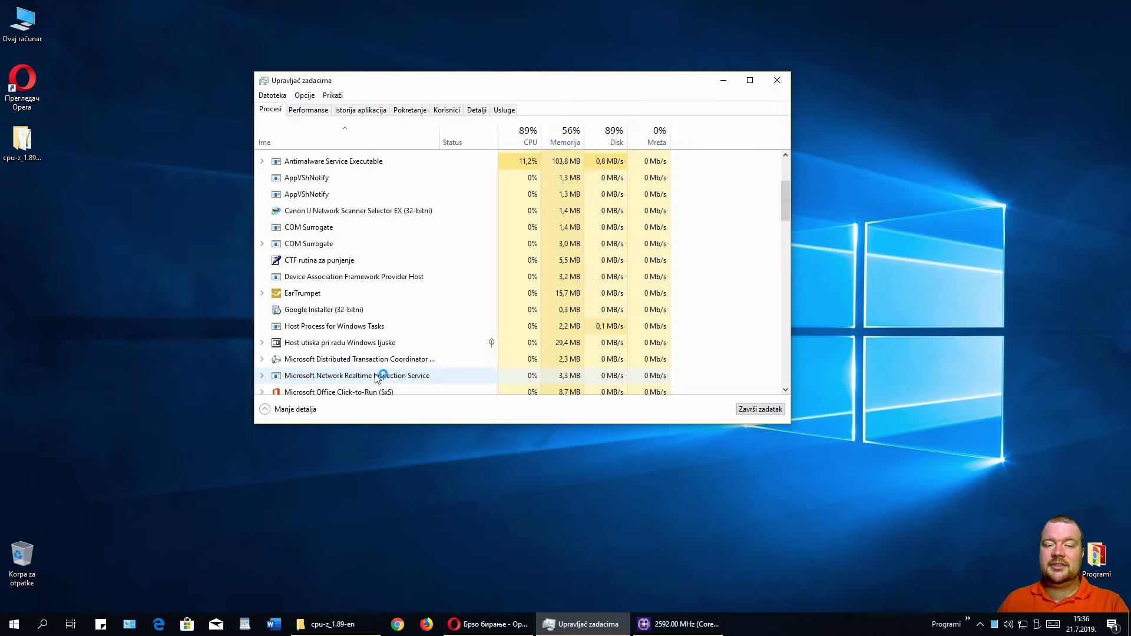
{"action": "scroll", "coordinate": [375, 370], "scroll_direction": "up", "scroll_amount": 2}
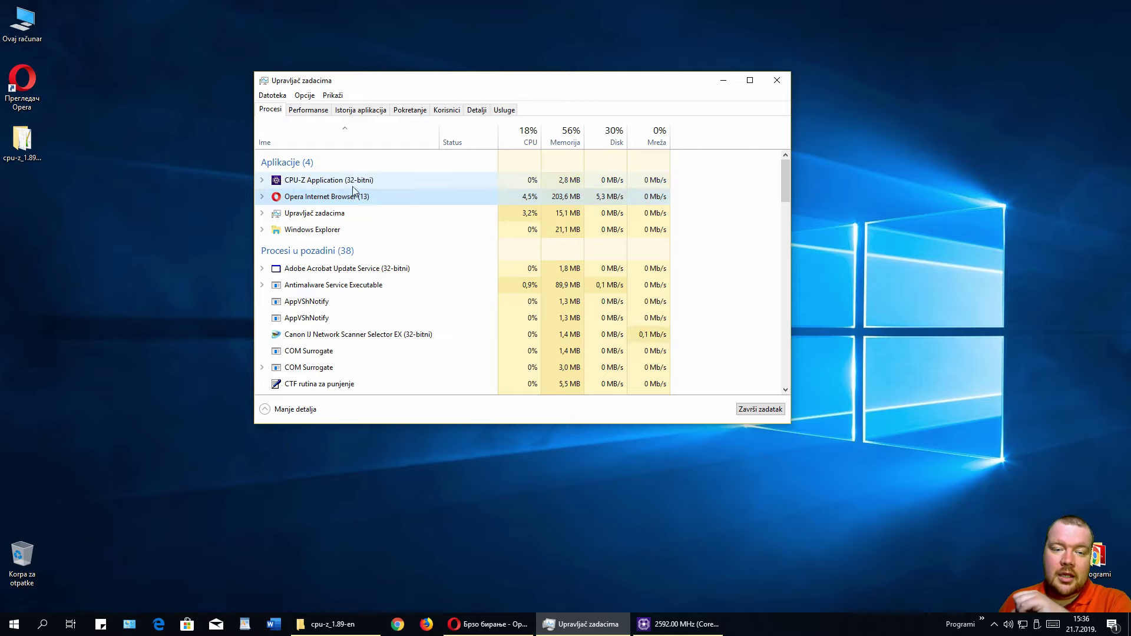
{"action": "left_click", "coordinate": [311, 185]}
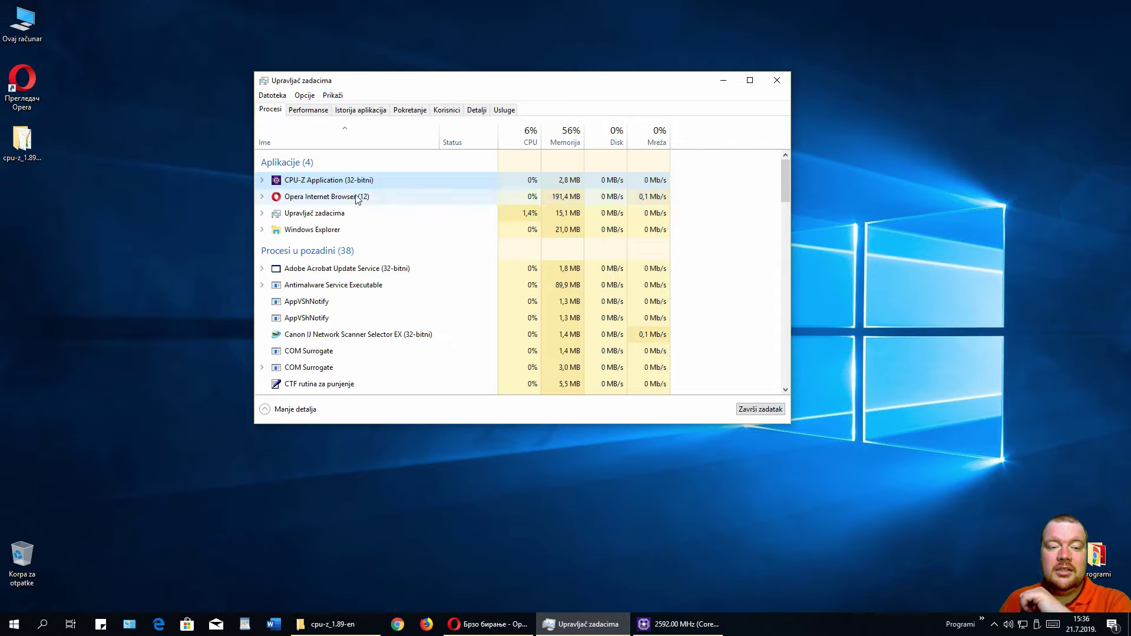
{"action": "left_click", "coordinate": [318, 201]}
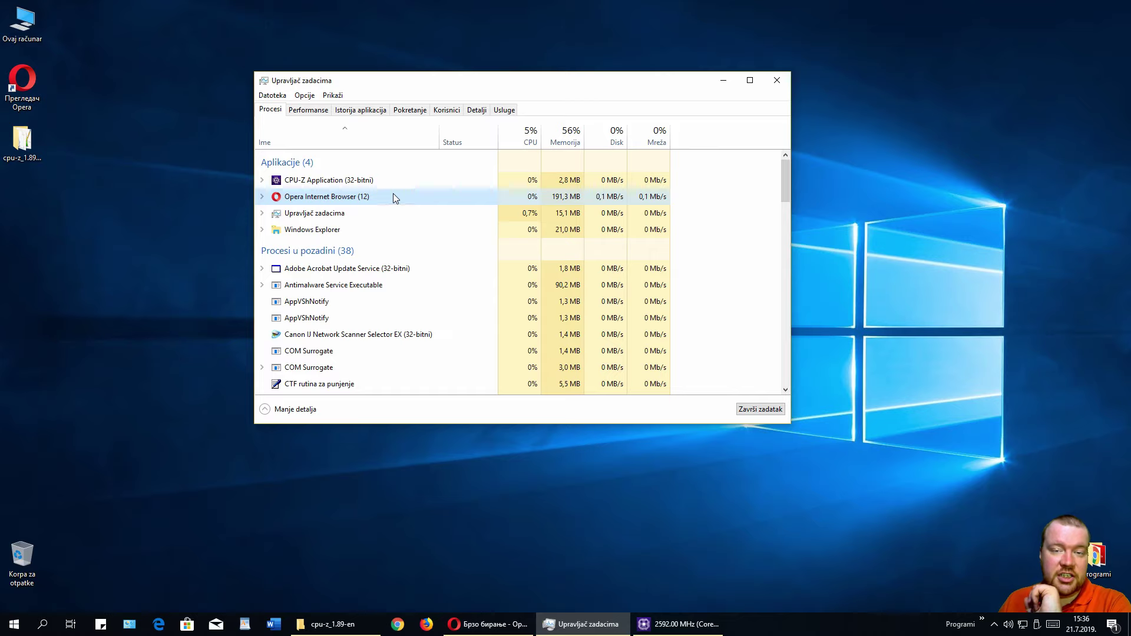
- Examine the background processes, including Microsoft Office Click-to-Run and the TeamViewer 13 entries, for 32-bit labels
{"action": "scroll", "coordinate": [434, 257], "scroll_direction": "down", "scroll_amount": 3}
{"action": "scroll", "coordinate": [442, 327], "scroll_direction": "down", "scroll_amount": 3}
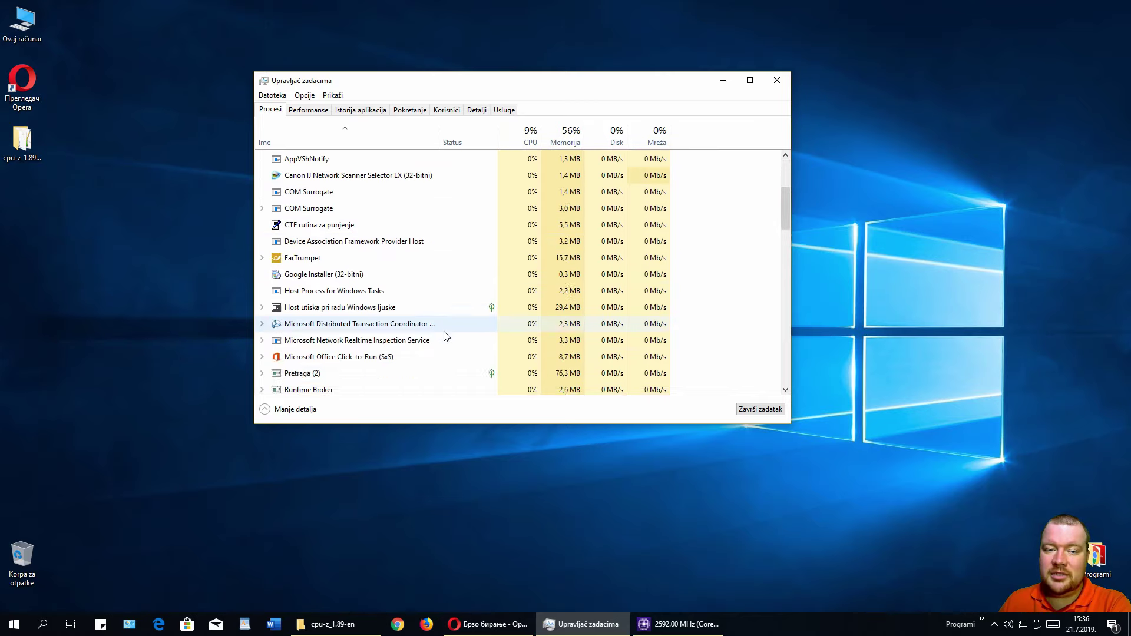
{"action": "left_click", "coordinate": [389, 269]}
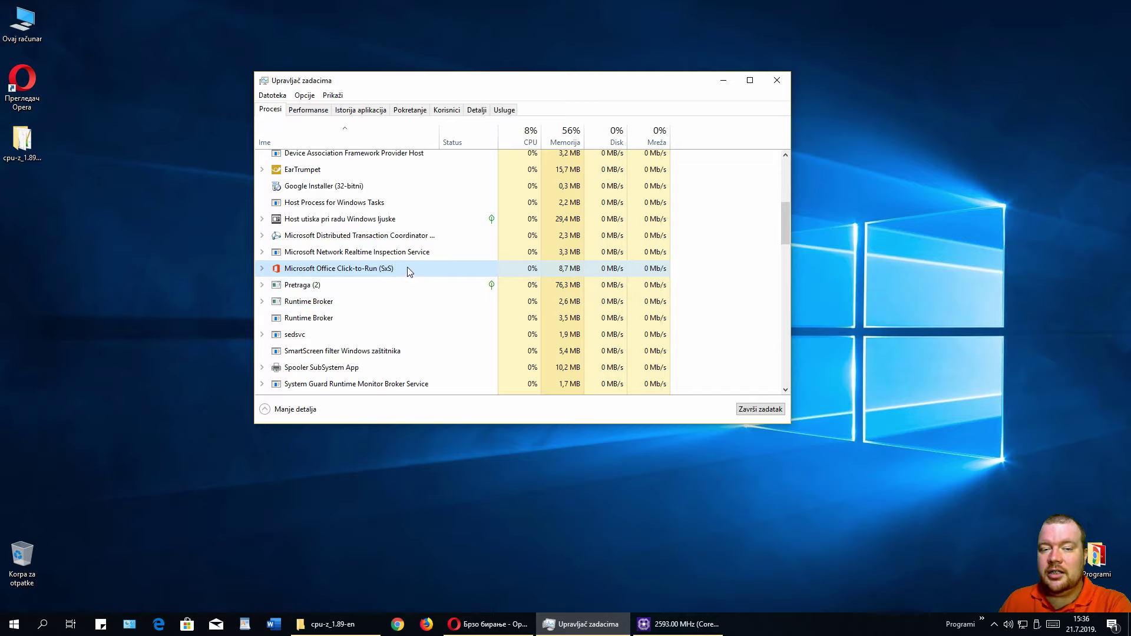
{"action": "scroll", "coordinate": [379, 318], "scroll_direction": "down", "scroll_amount": 3}
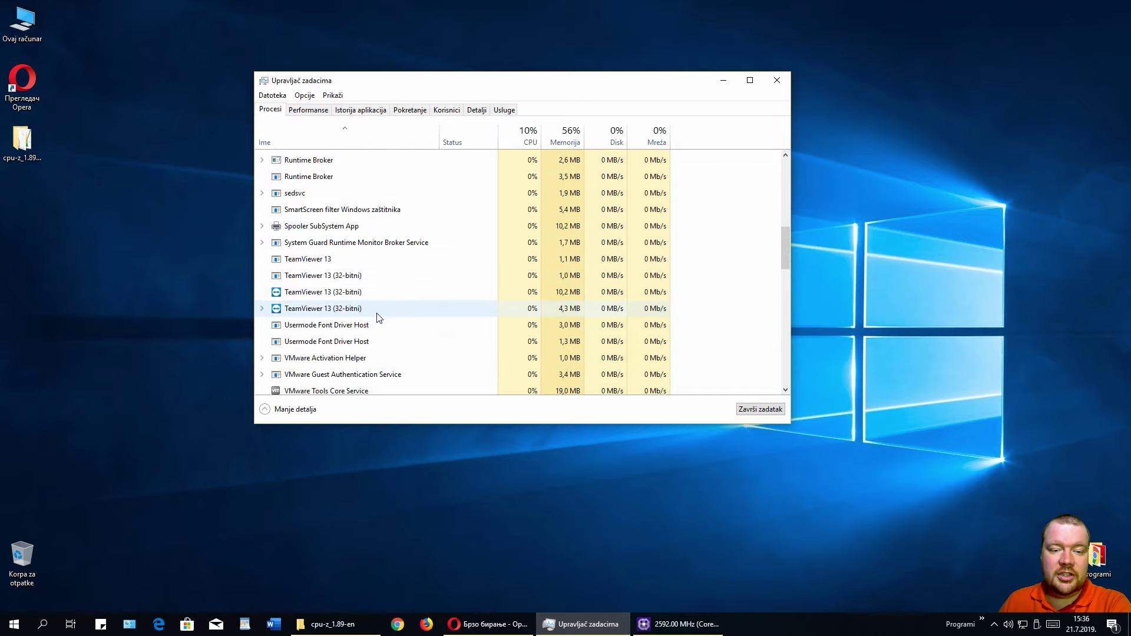
{"action": "left_click", "coordinate": [333, 277]}
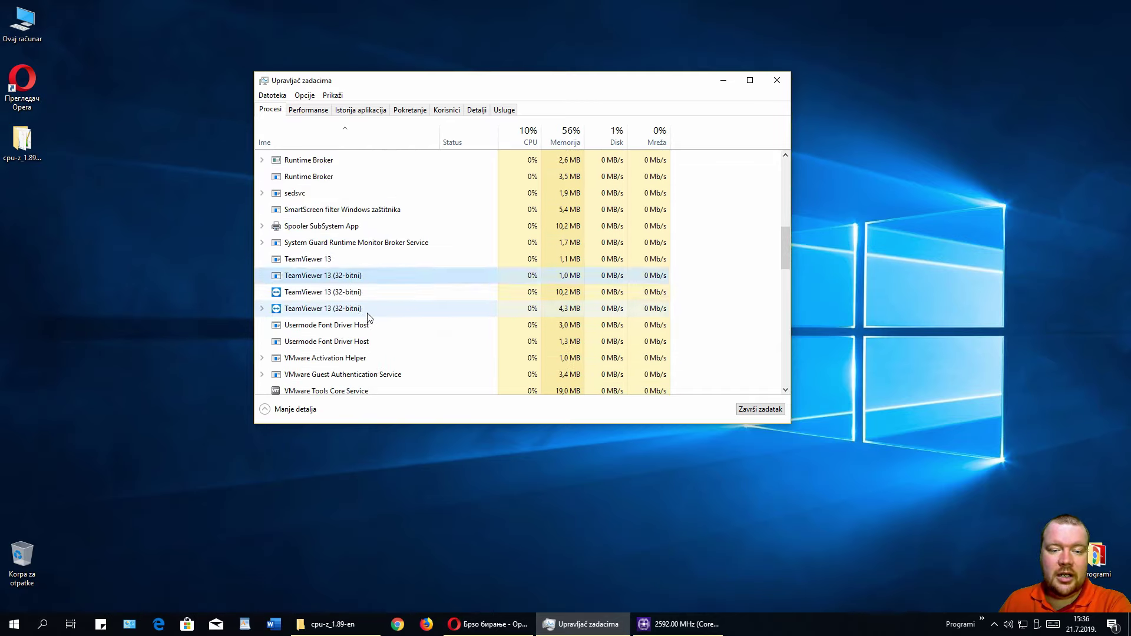
{"action": "left_click", "coordinate": [339, 311]}
{"action": "left_click", "coordinate": [361, 296]}
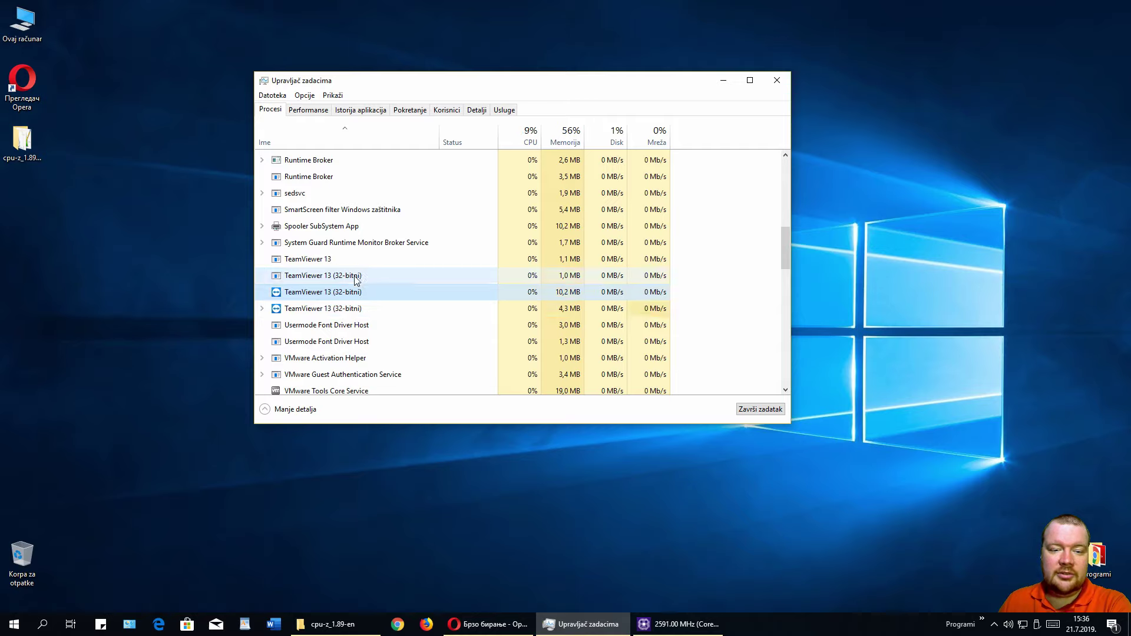
{"action": "left_click", "coordinate": [332, 259]}
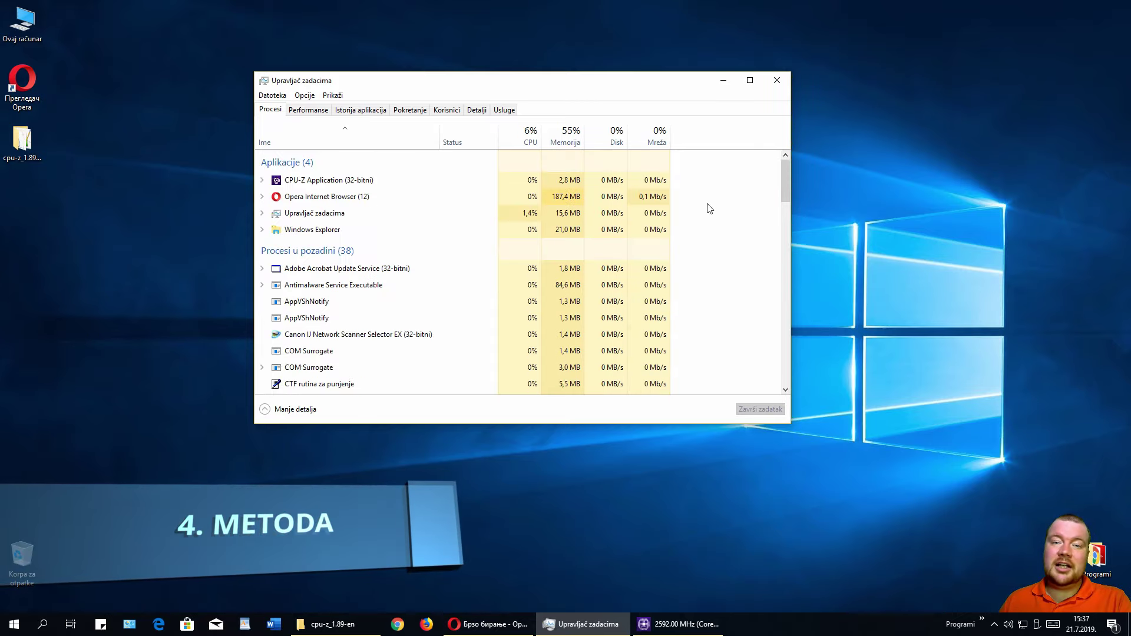
- Add the Platforma column to Task Manager's detailed process list and widen it to fit its heading
{"action": "left_click", "coordinate": [476, 111]}
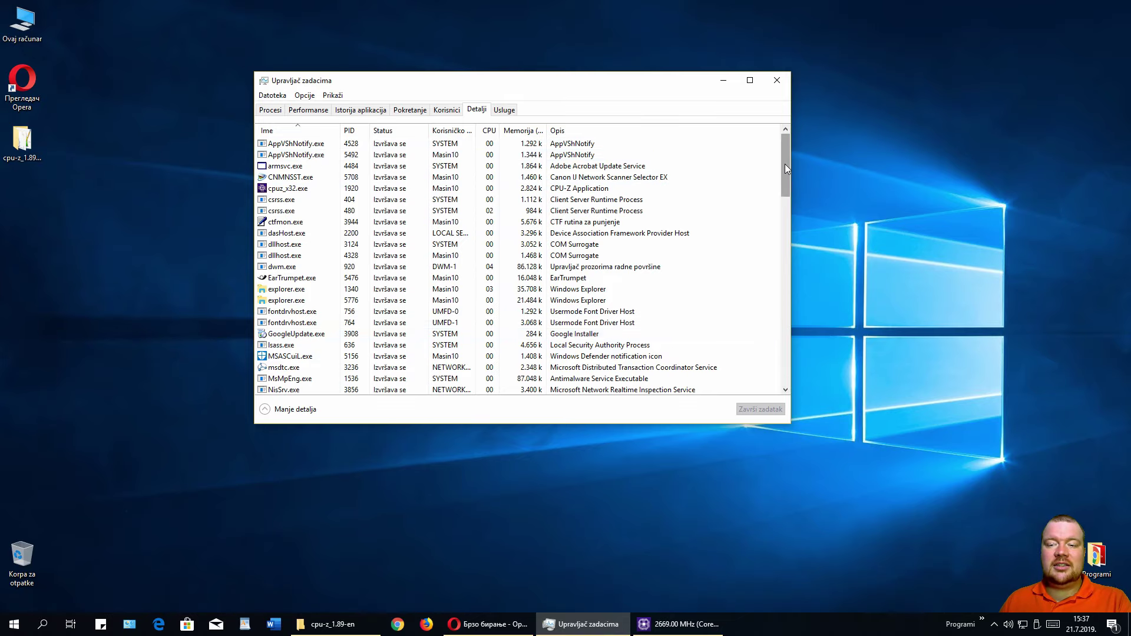
{"action": "left_click_drag", "start_coordinate": [785, 164], "coordinate": [788, 112]}
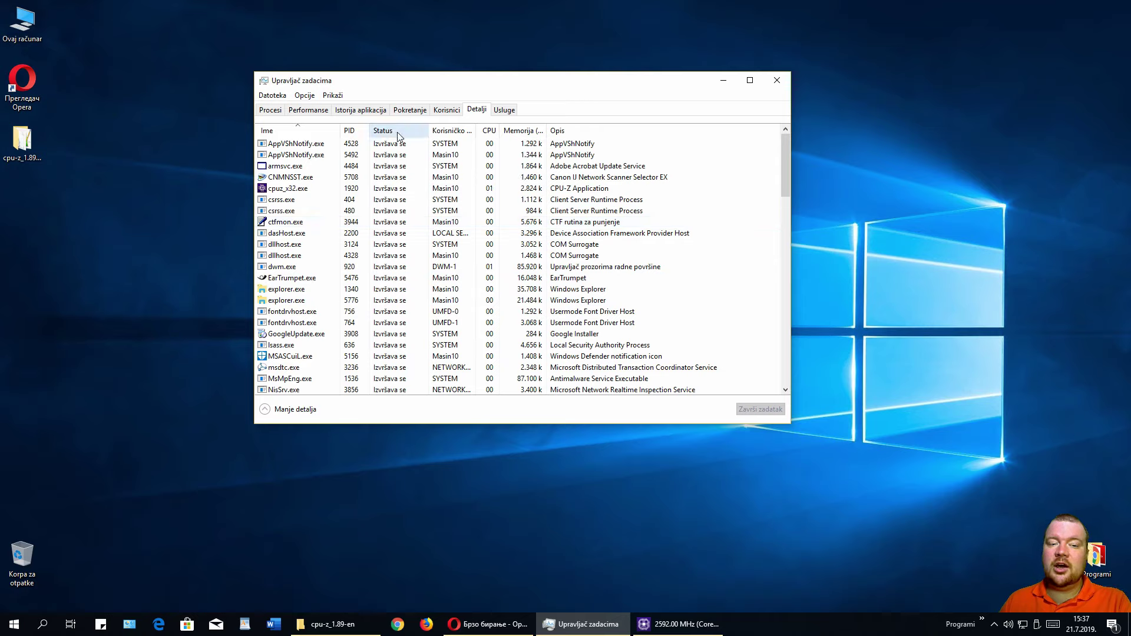
{"action": "right_click", "coordinate": [489, 130]}
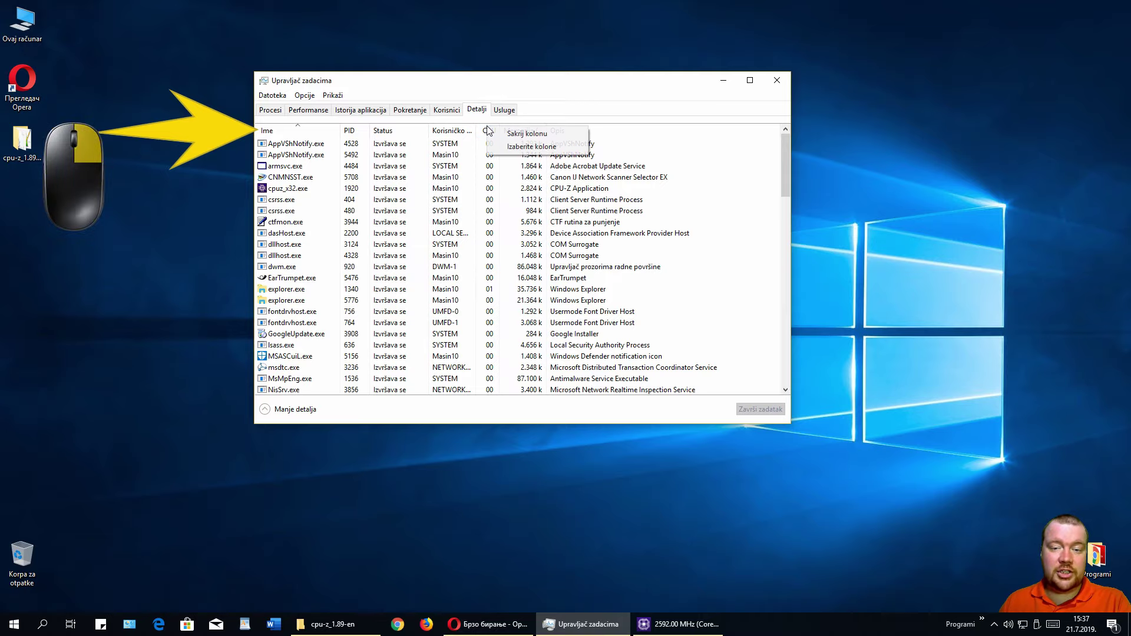
{"action": "left_click", "coordinate": [571, 148]}
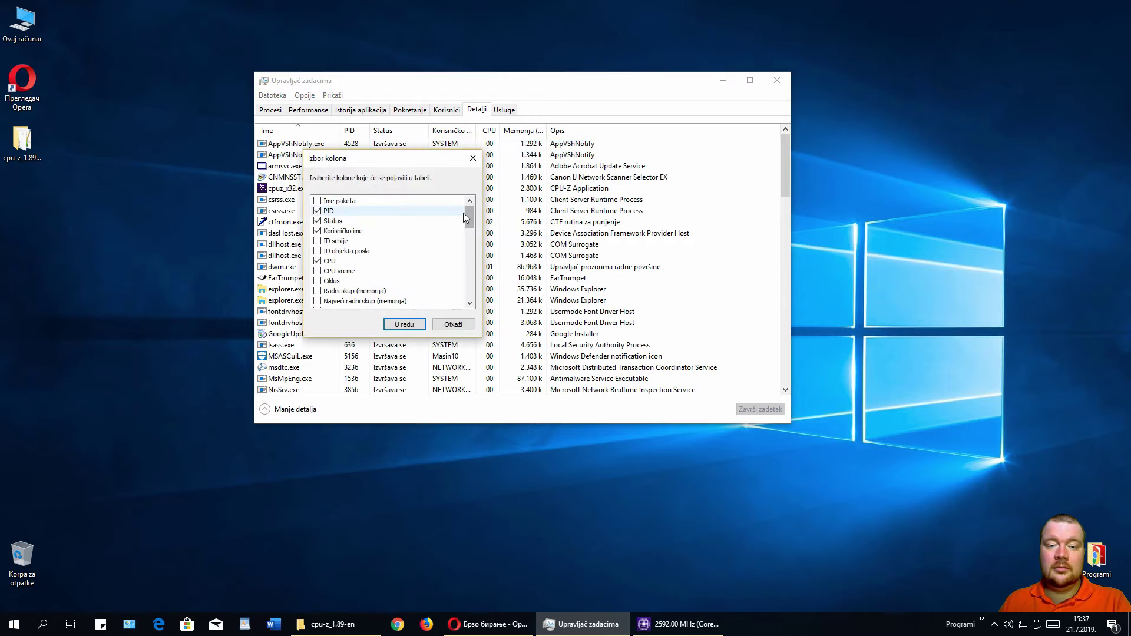
{"action": "left_click_drag", "start_coordinate": [472, 219], "coordinate": [475, 289]}
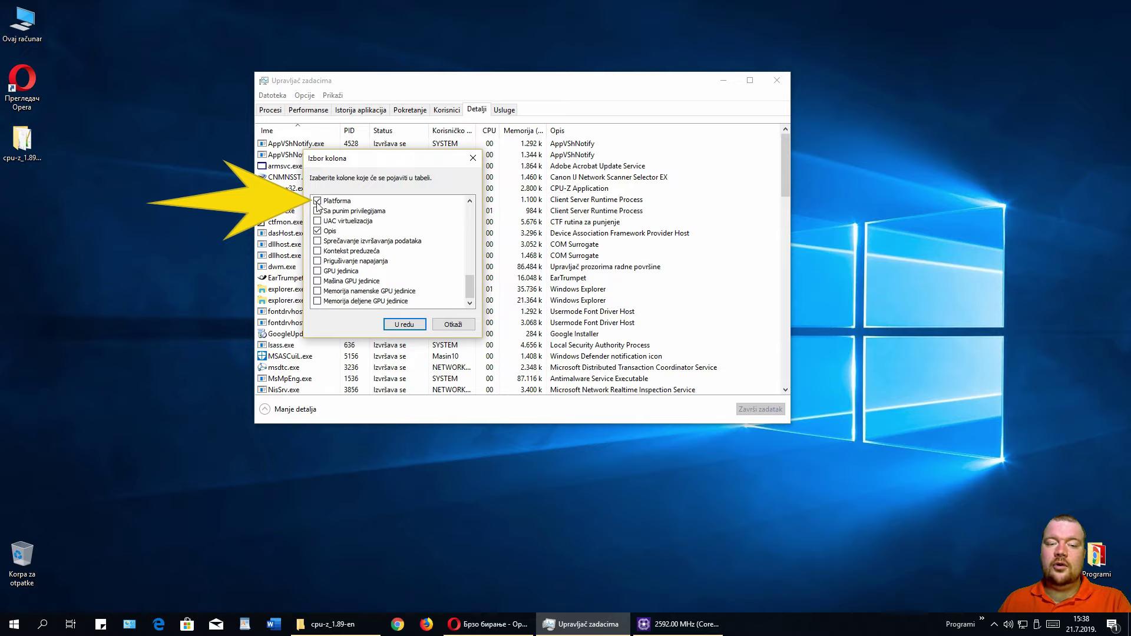
{"action": "left_click", "coordinate": [404, 325]}
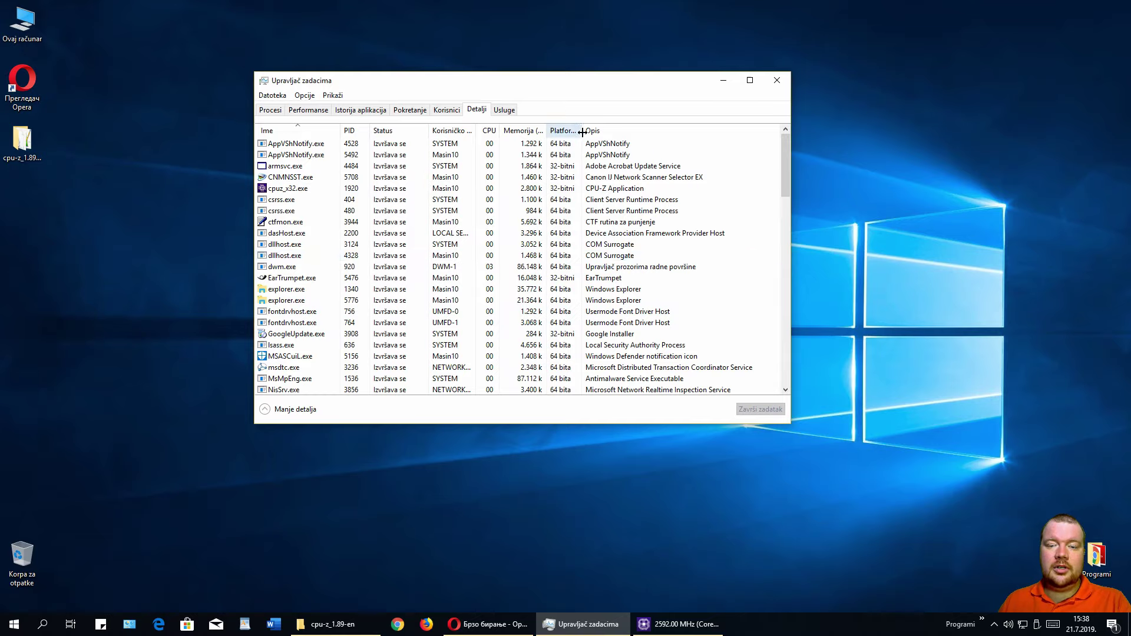
{"action": "left_click_drag", "start_coordinate": [582, 131], "coordinate": [595, 130]}
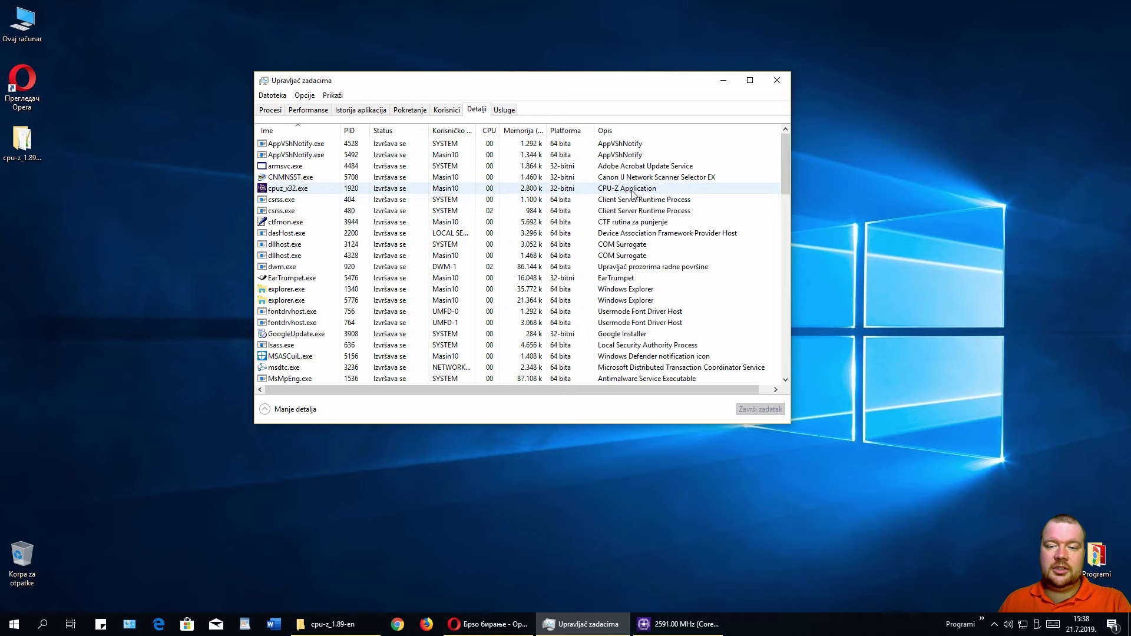
- Check the platform of cpuz_x32.exe, the opera.exe processes and the TeamViewer processes, including tv_w32.exe and tv_x64.exe
{"action": "left_click", "coordinate": [572, 189]}
{"action": "scroll", "coordinate": [588, 205], "scroll_direction": "down", "scroll_amount": 8}
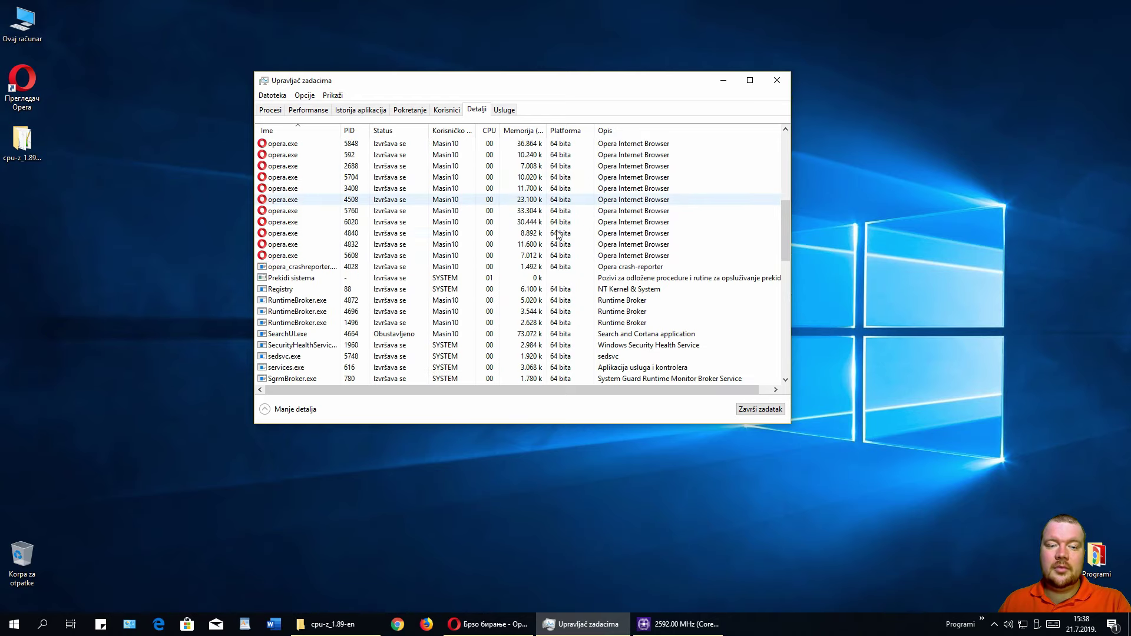
{"action": "left_click", "coordinate": [582, 200]}
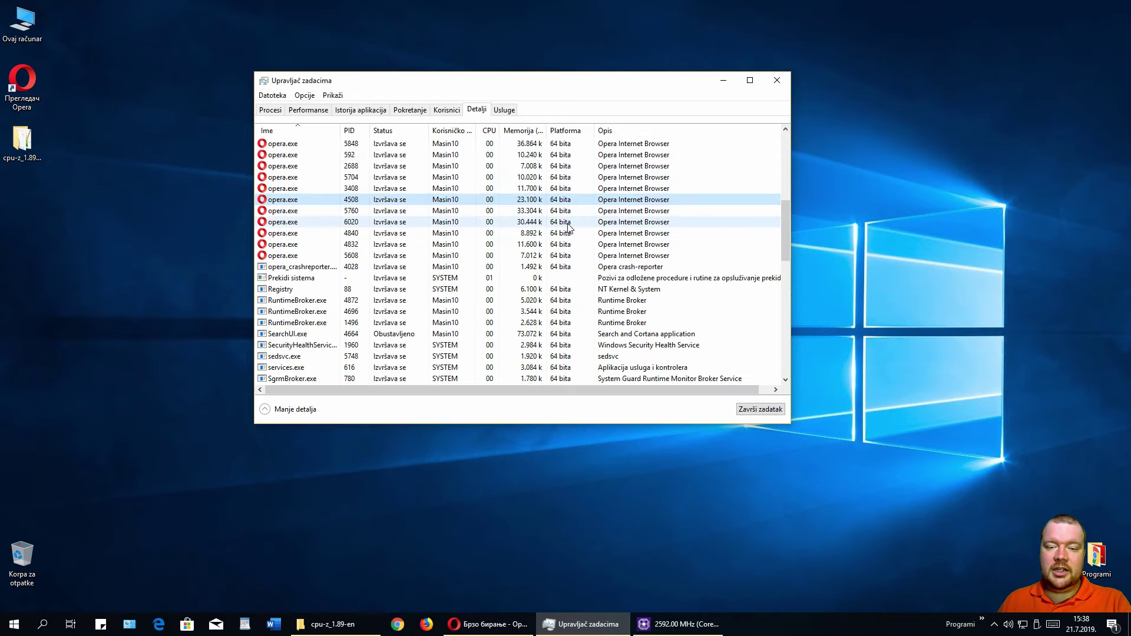
{"action": "scroll", "coordinate": [566, 236], "scroll_direction": "down", "scroll_amount": 15}
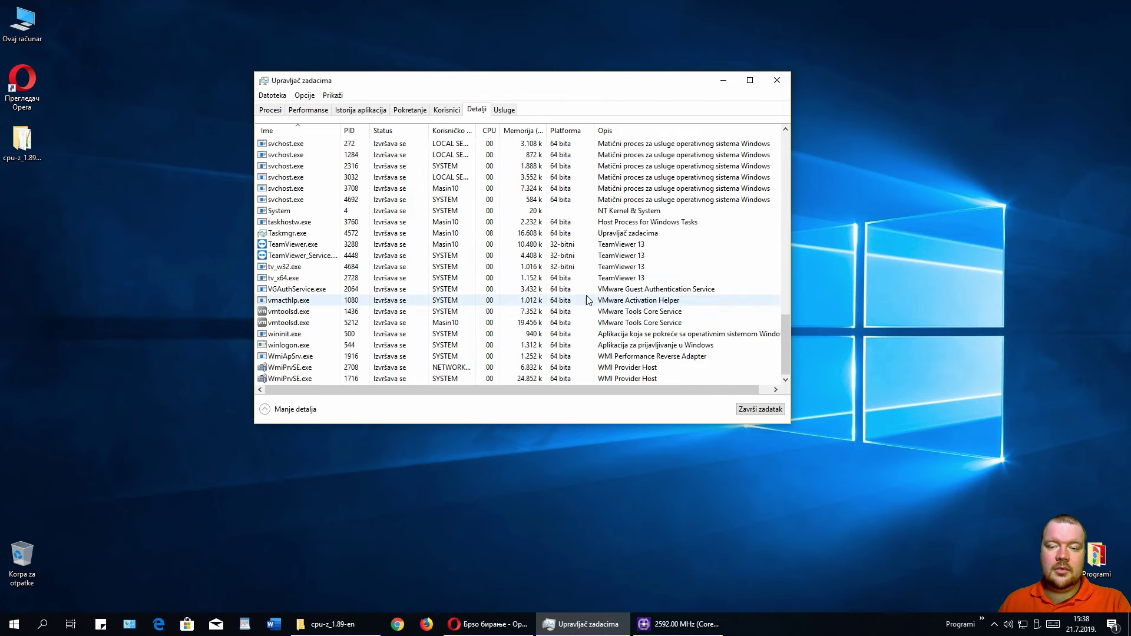
{"action": "left_click", "coordinate": [581, 255]}
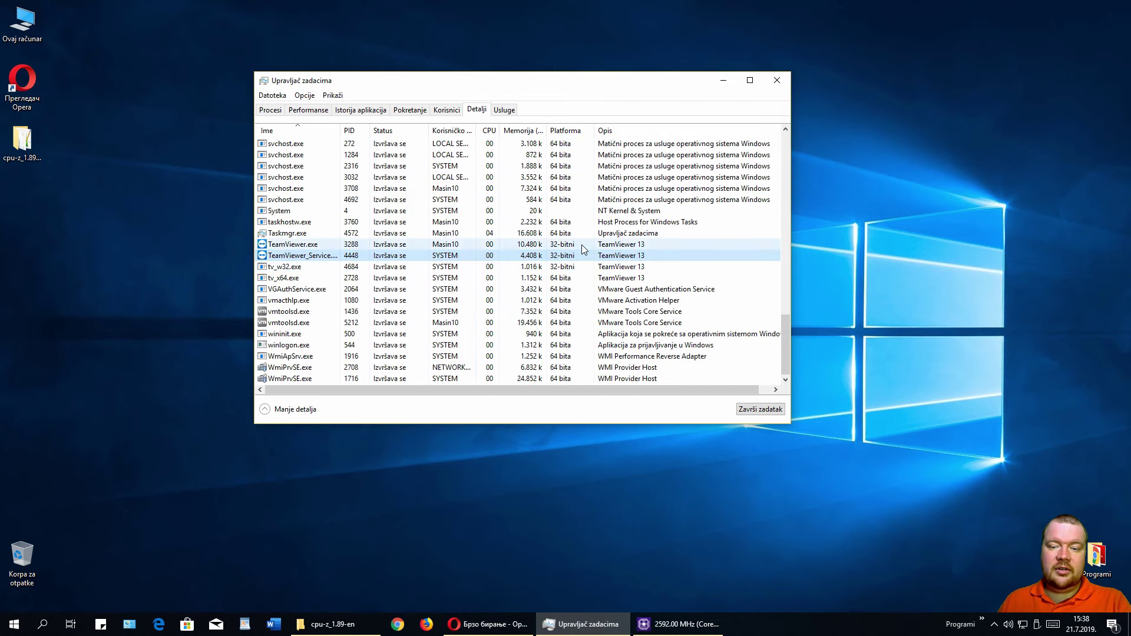
{"action": "left_click", "coordinate": [581, 266]}
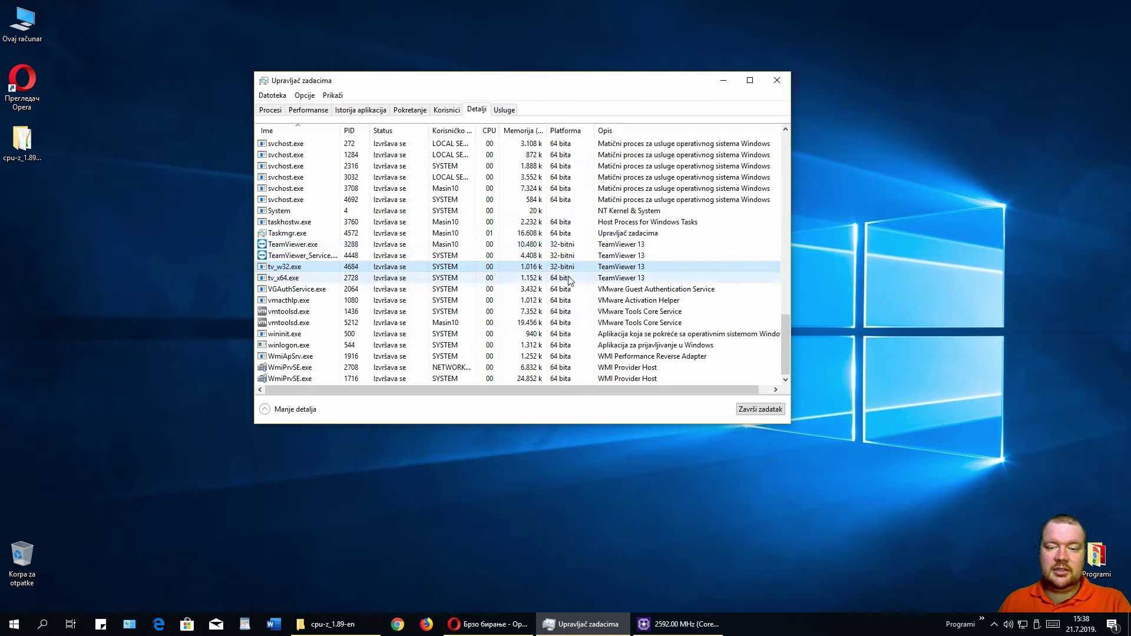
{"action": "left_click", "coordinate": [272, 278]}
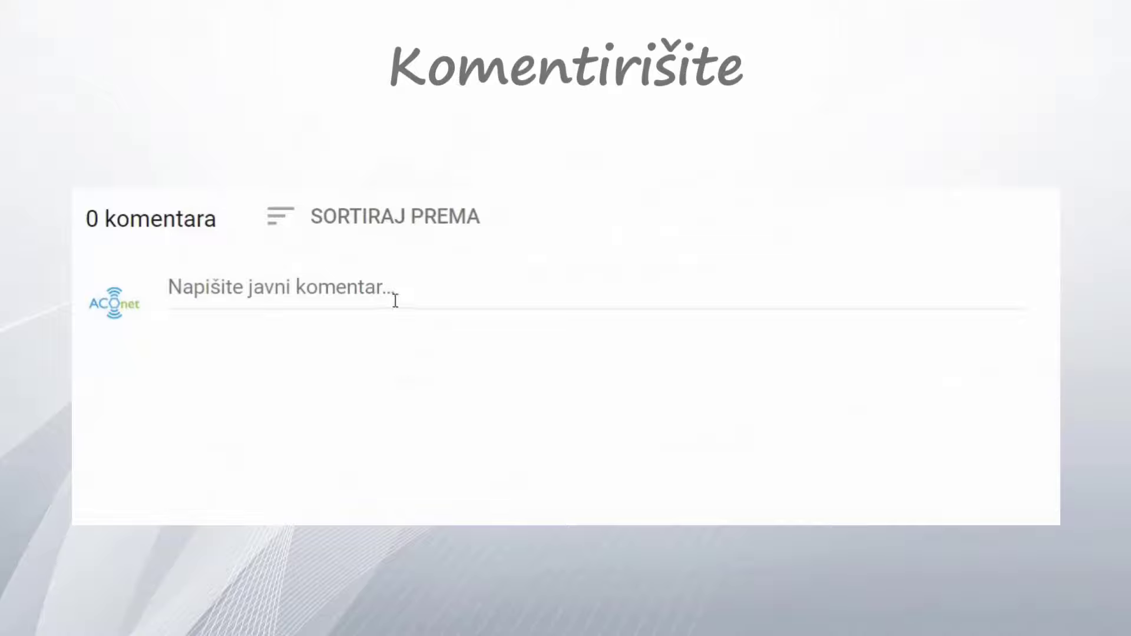
{"action": "left_click", "coordinate": [380, 291]}
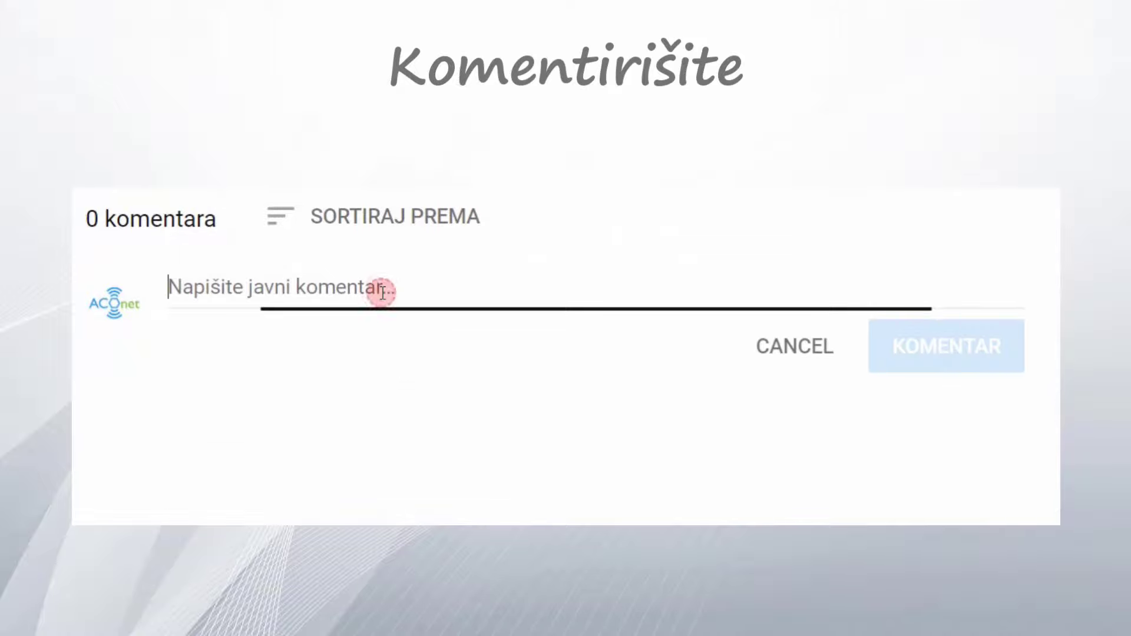
{"action": "type", "text": "Super vi"}
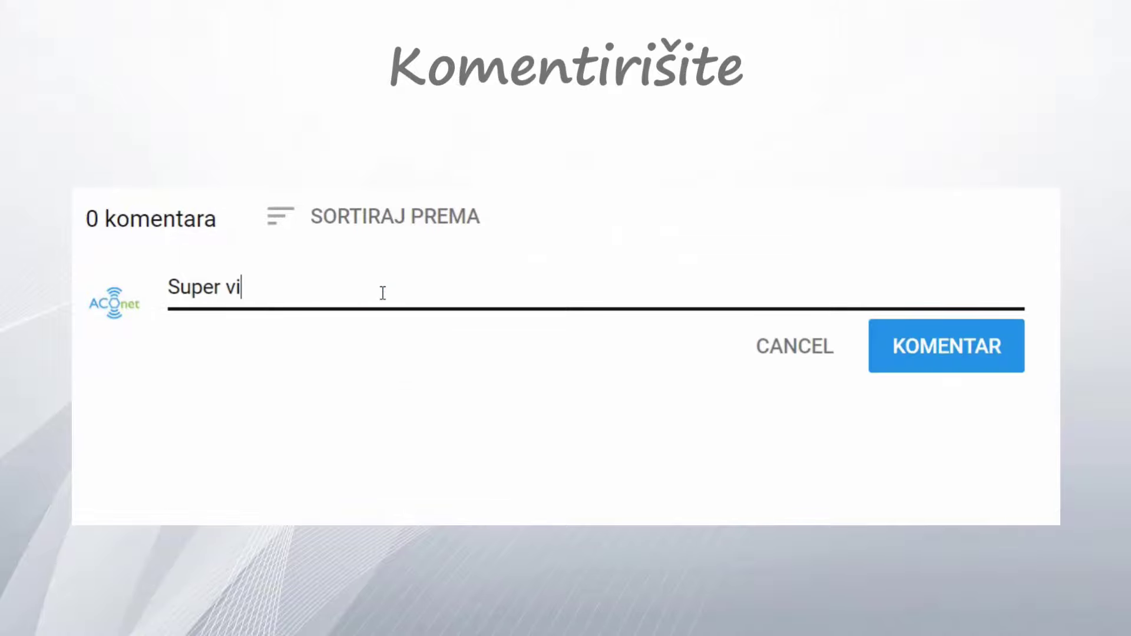
{"action": "type", "text": "deo, samo ta"}
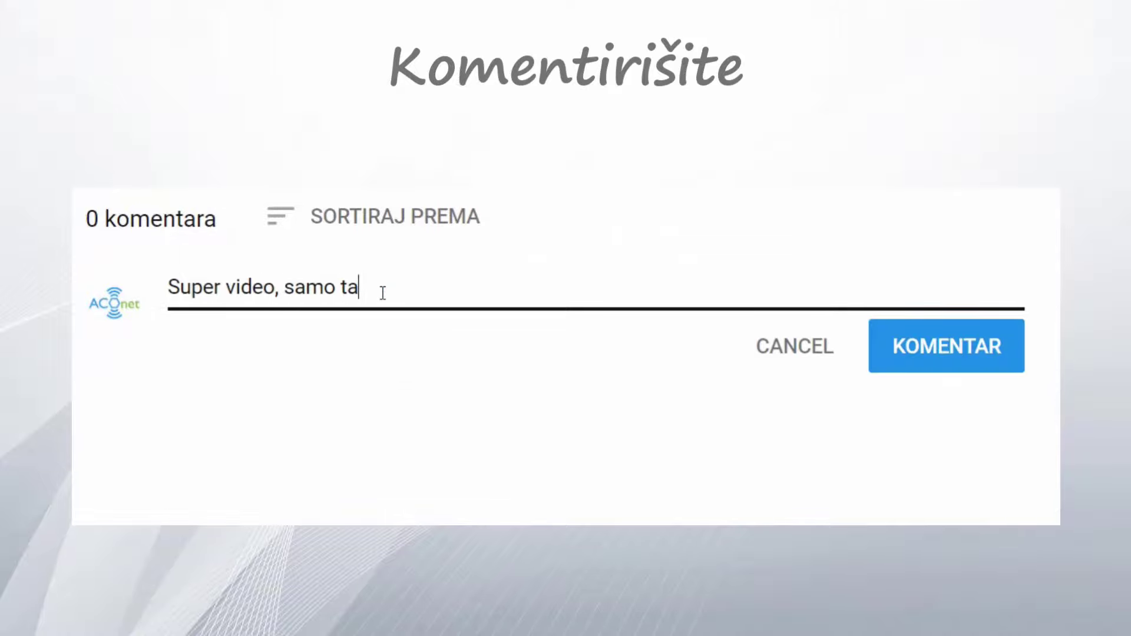
{"action": "type", "text": "ko napred =)"}
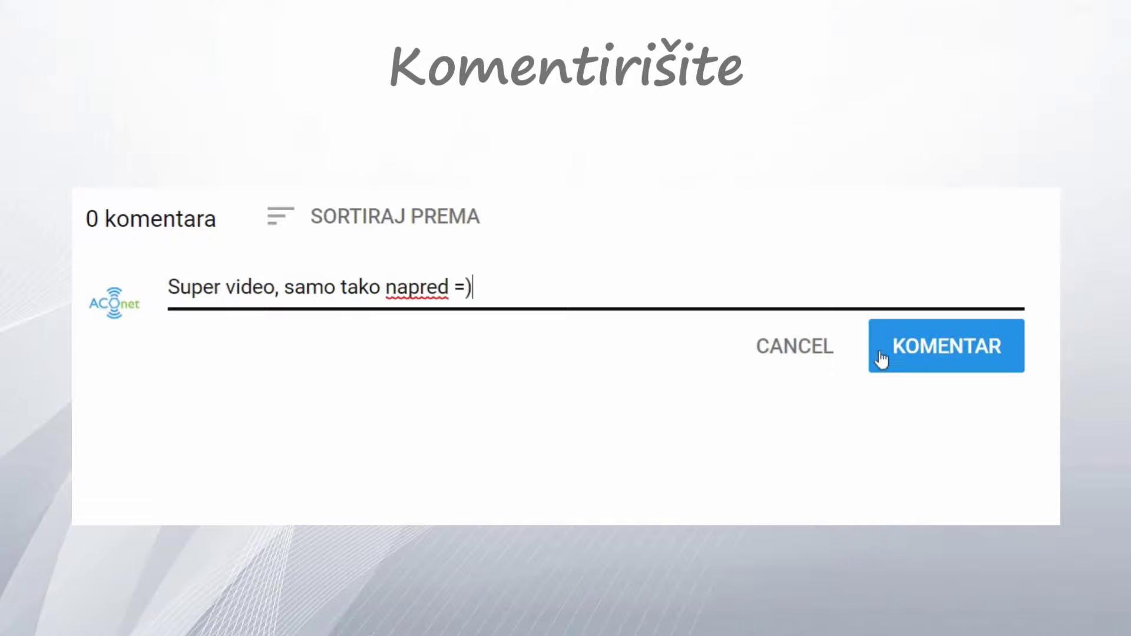
{"action": "left_click", "coordinate": [928, 356]}
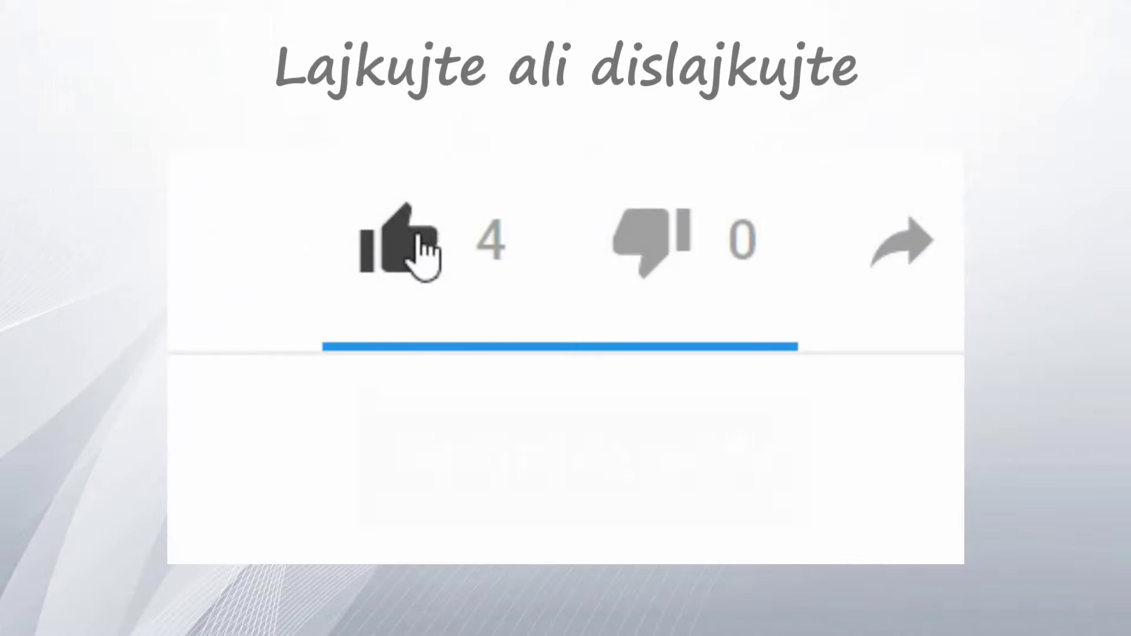
{"action": "left_click", "coordinate": [417, 251]}
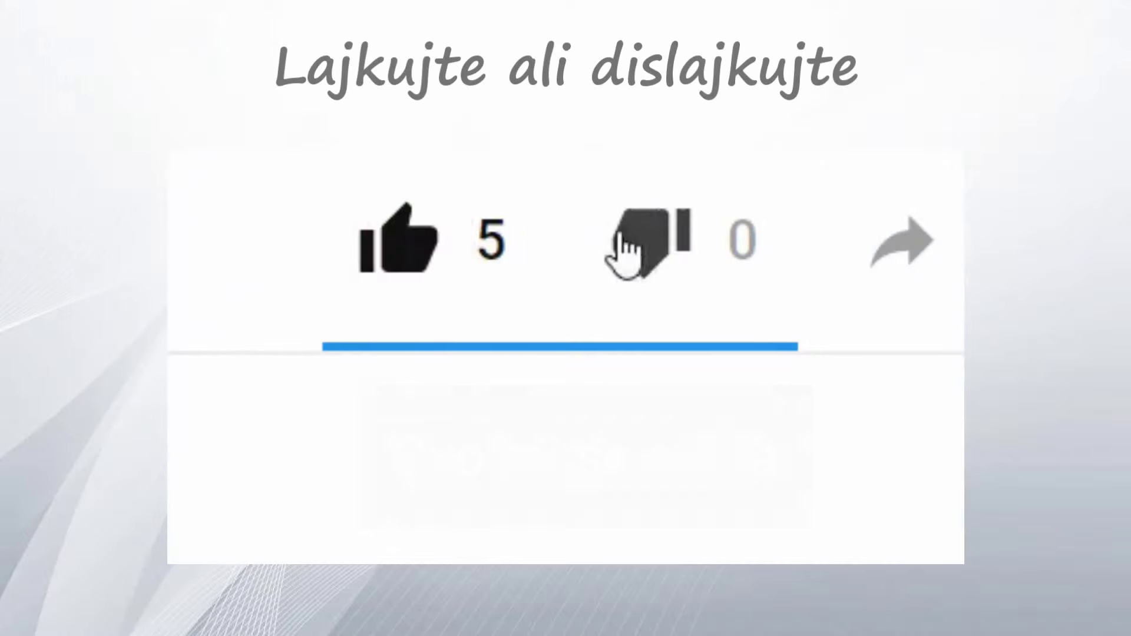
{"action": "left_click", "coordinate": [658, 231]}
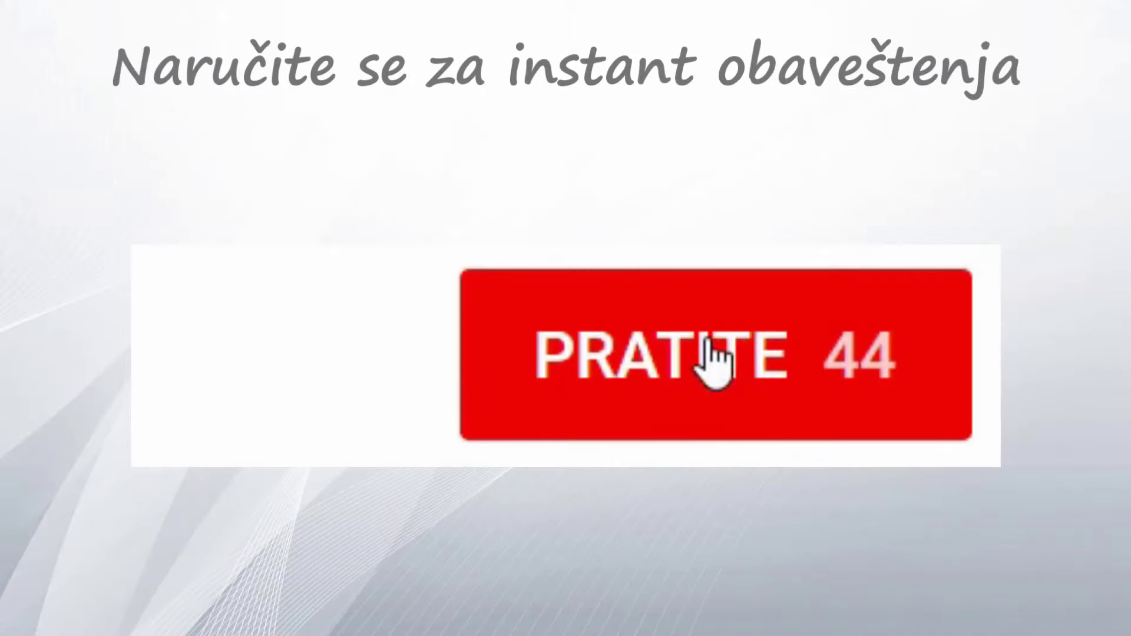
{"action": "left_click", "coordinate": [716, 354]}
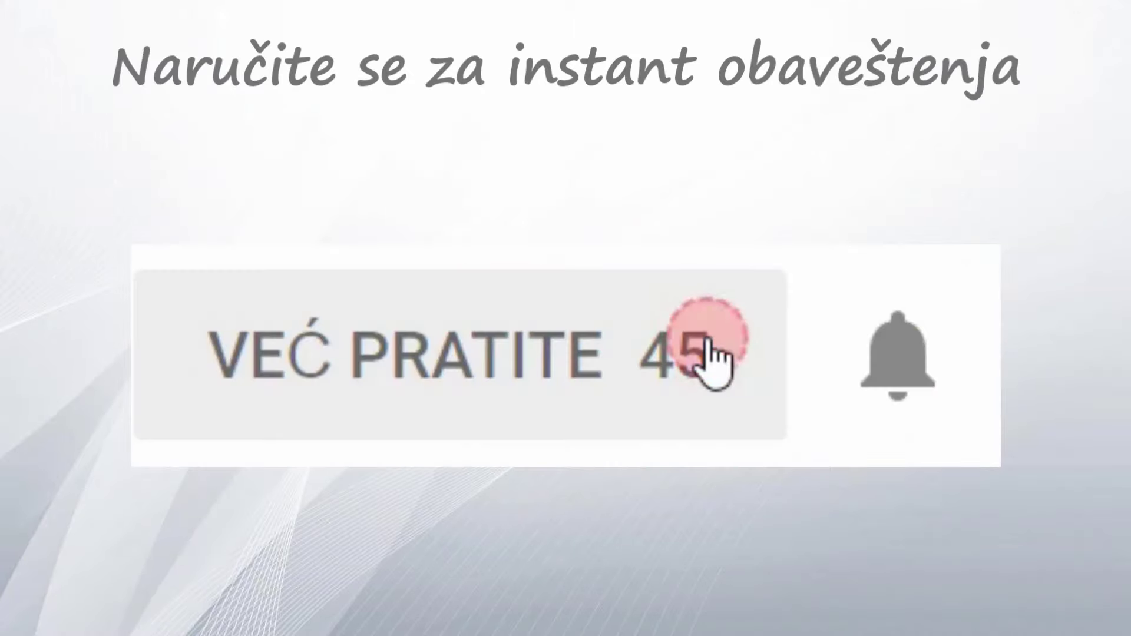
{"action": "left_click", "coordinate": [875, 366]}
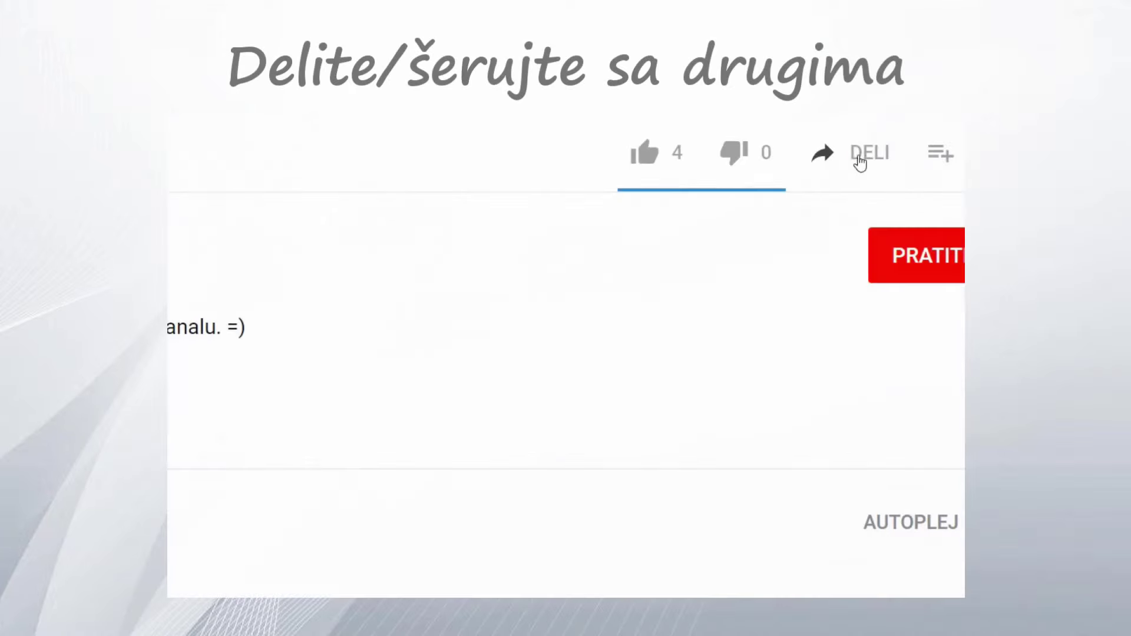
{"action": "left_click", "coordinate": [863, 154]}
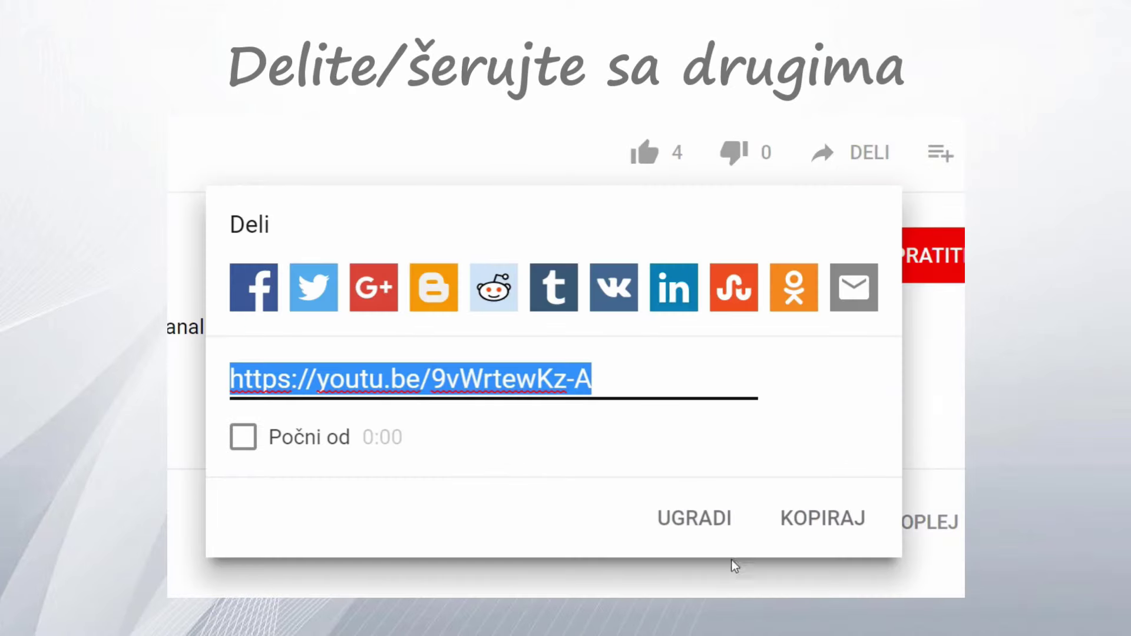